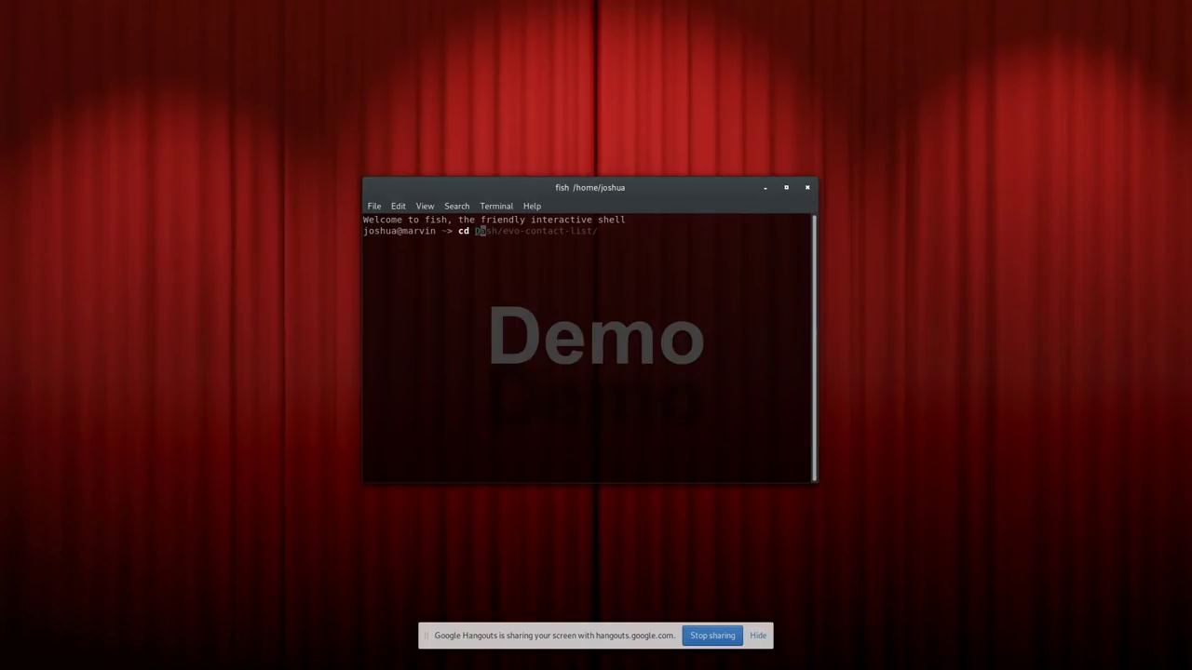
Change to the Dash/evo-contact-list directory and start the contact list app with yarn start
text(as)
key(Right)
key(Return)
text(y)
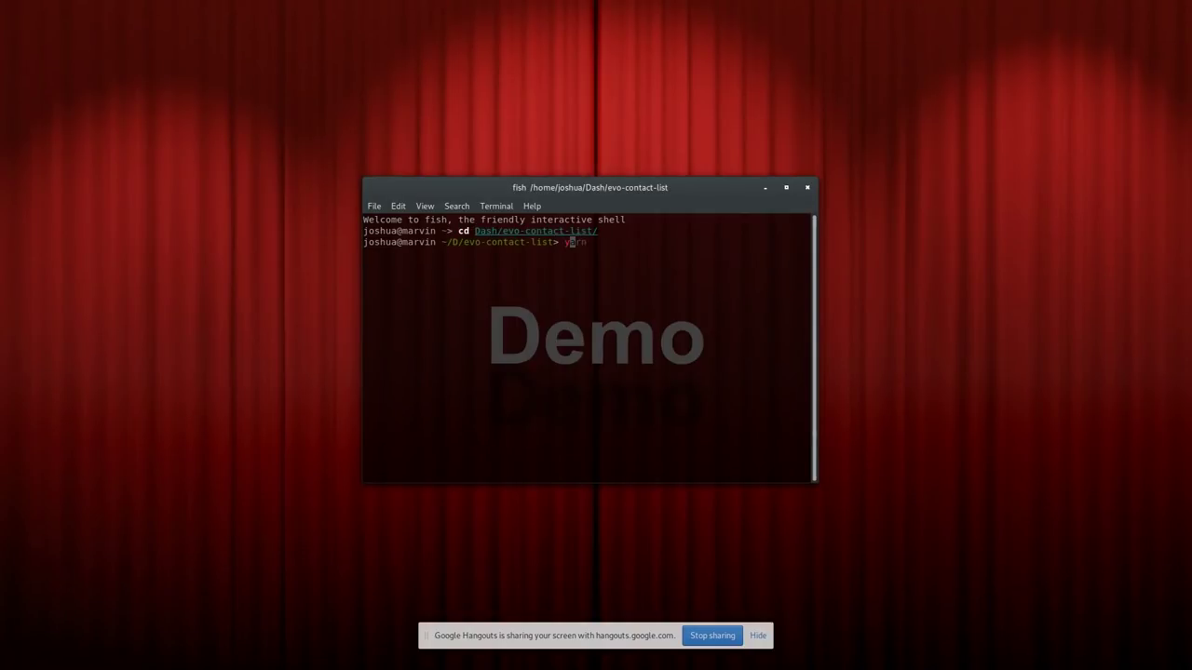
text(arn start)
key(Return)
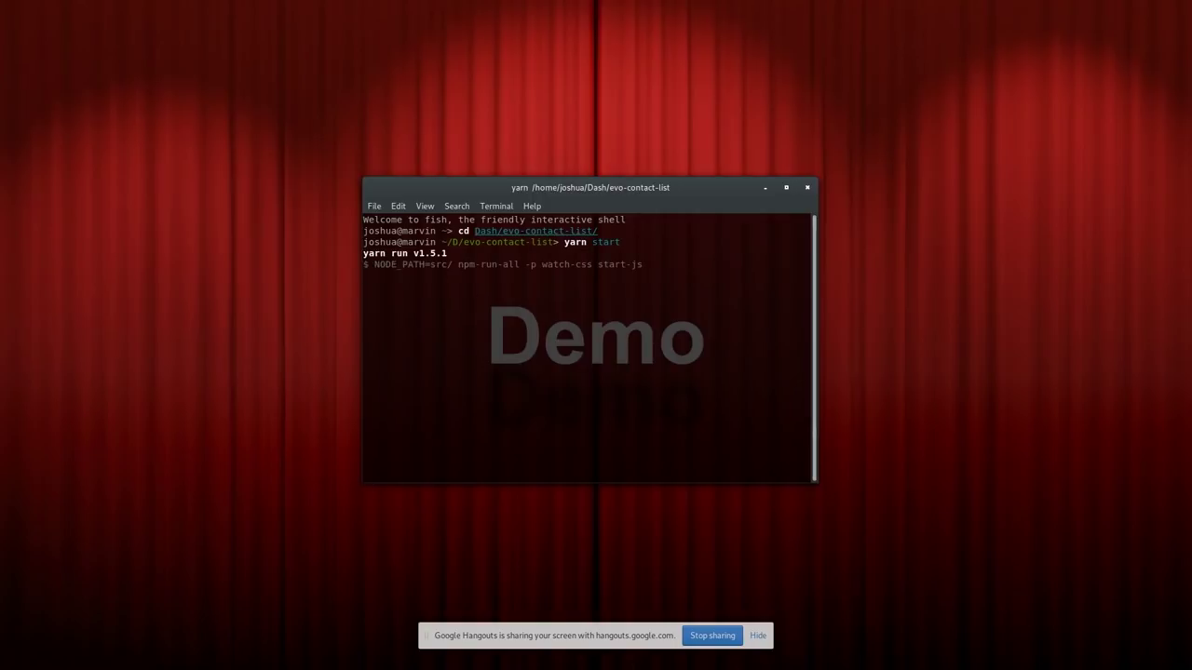
click(758, 637)
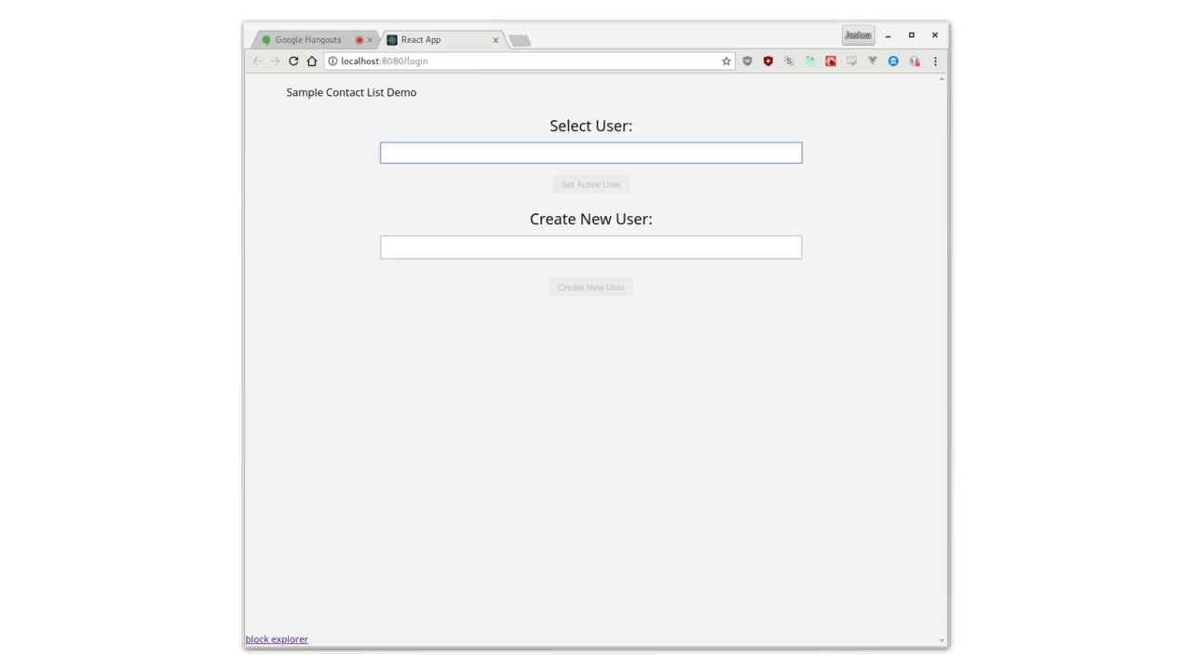
Find existing users matching "a" and set the first suggested one as the active user
text(a)
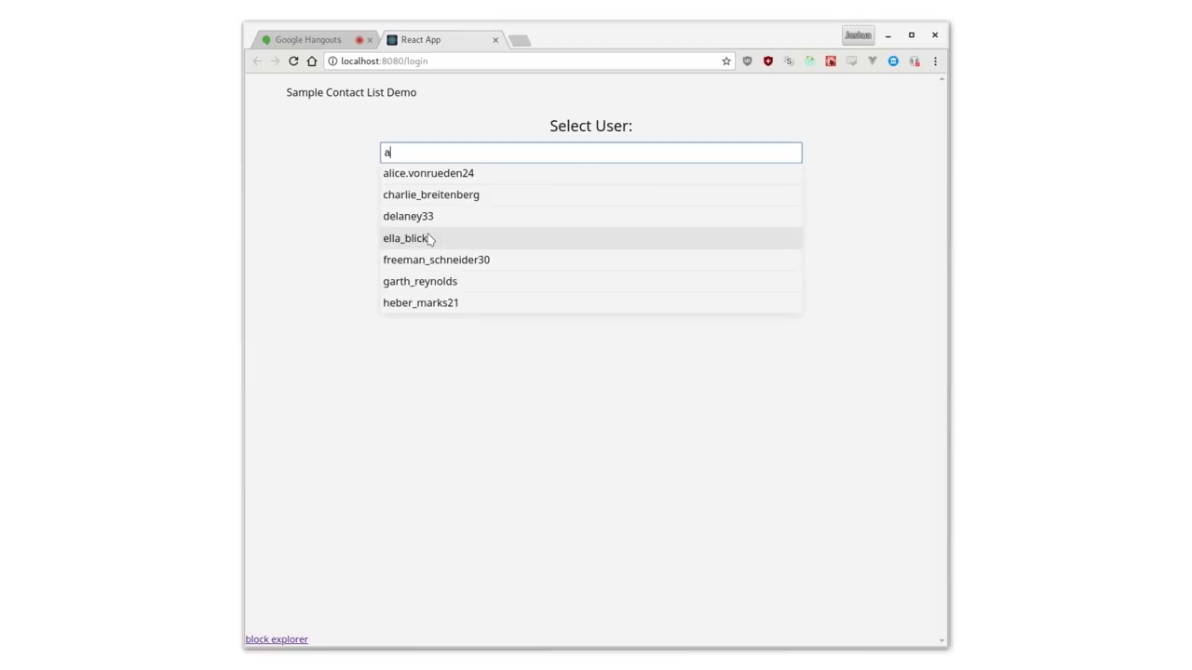
click(434, 179)
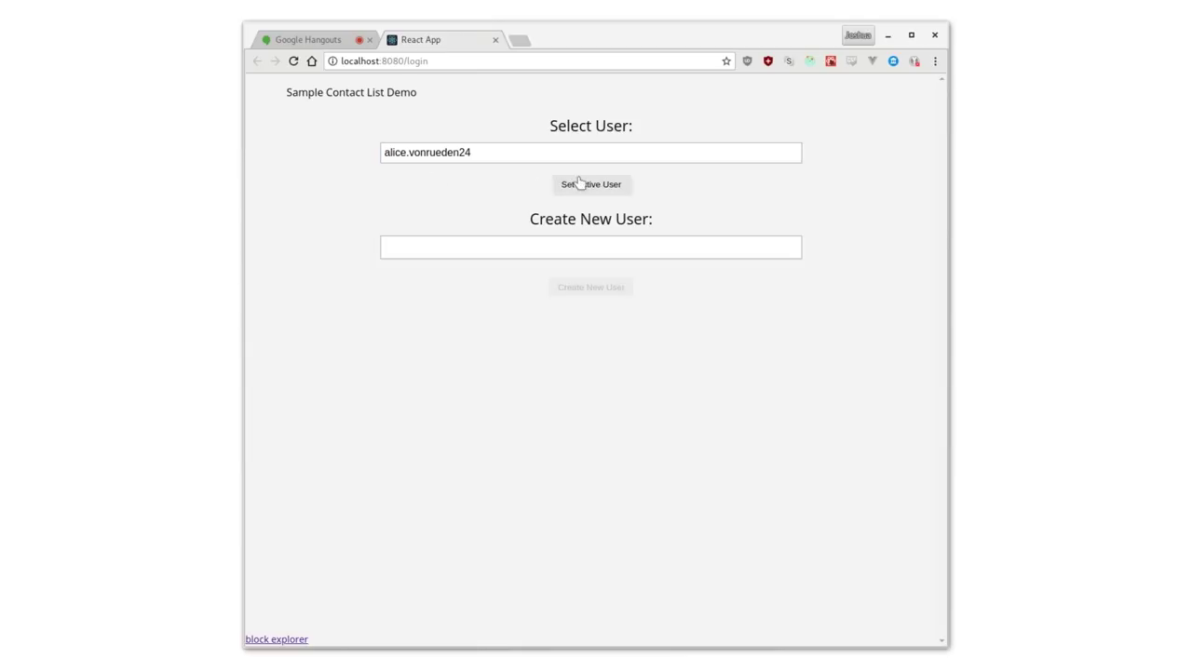
click(583, 184)
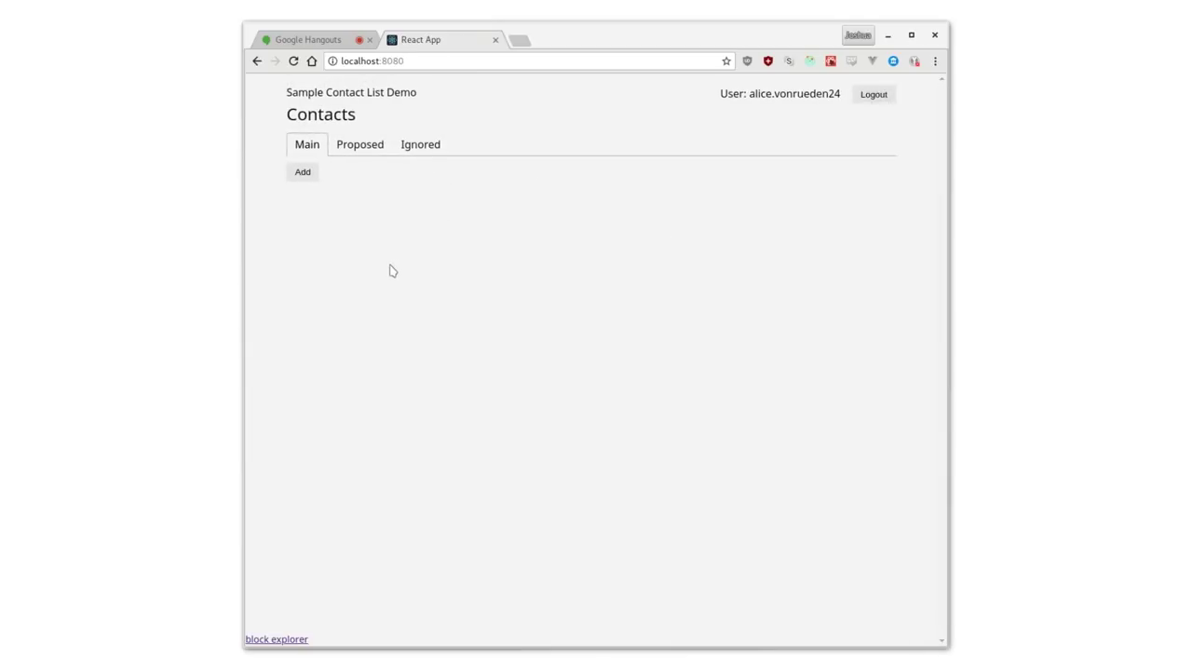
Look through the Proposed and Ignored contact lists, then return to the Main list
click(363, 148)
click(414, 147)
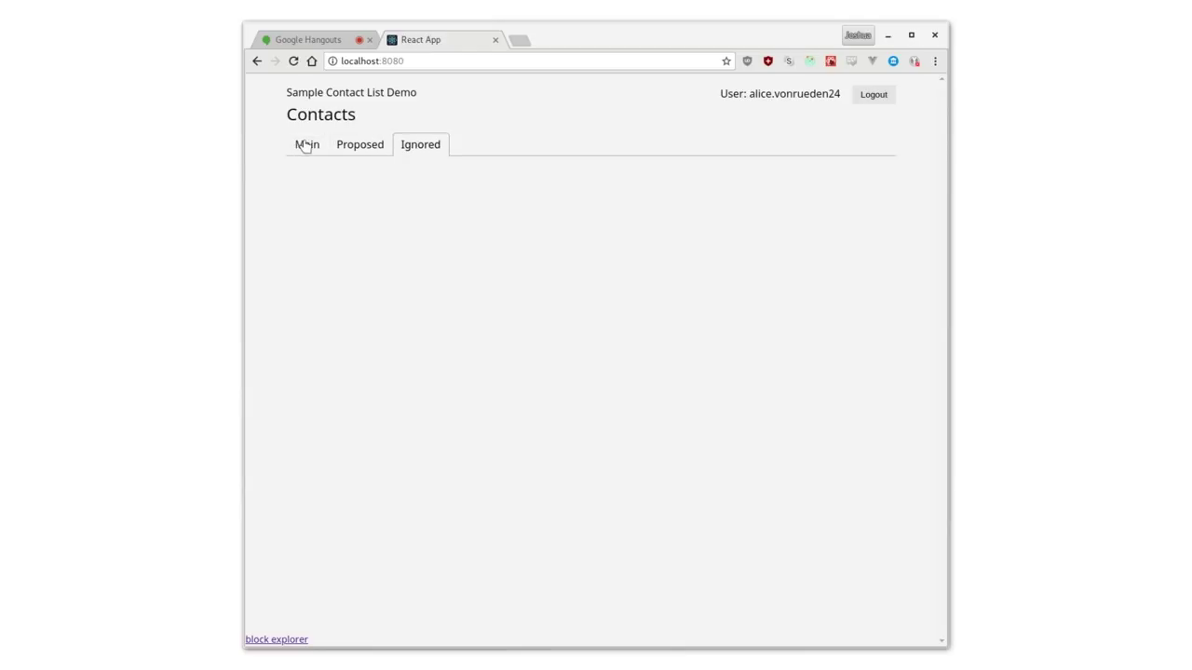
click(304, 146)
Search for a contact to add with "b" and propose the first suggested user
click(304, 173)
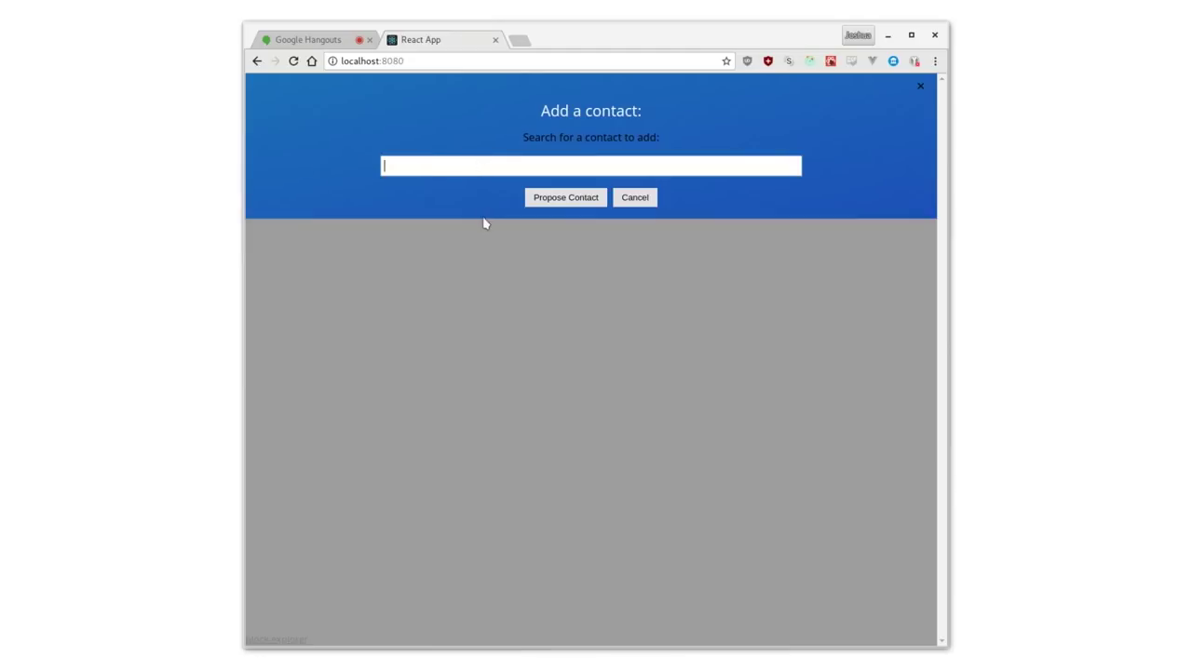
text(b)
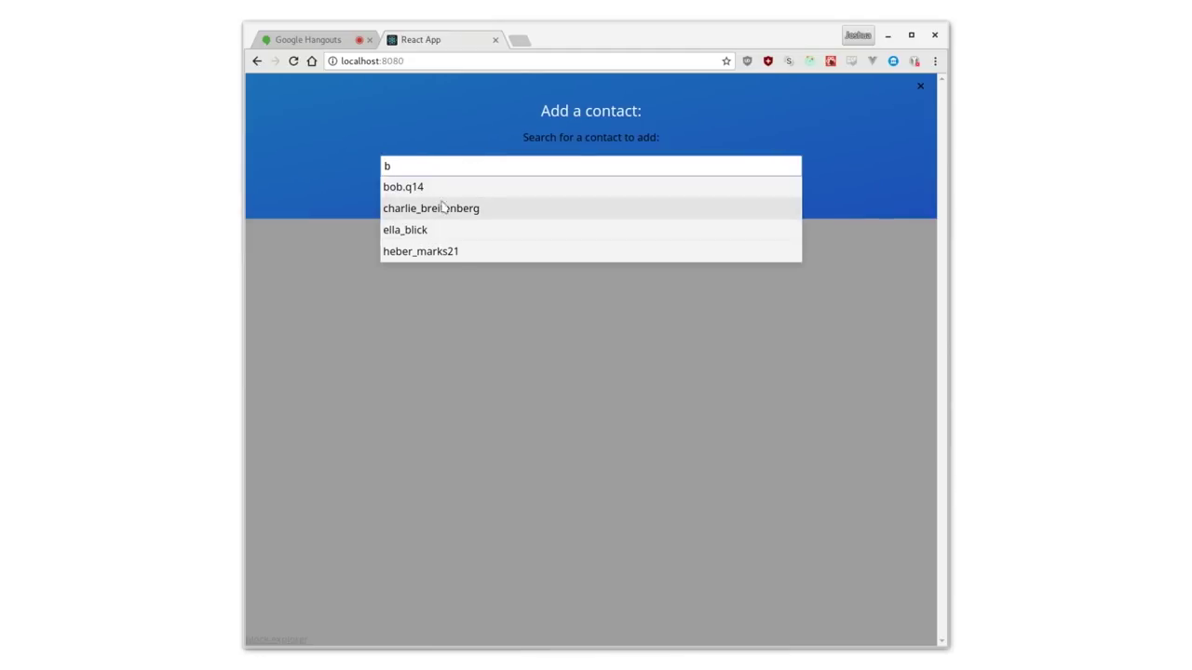
click(482, 191)
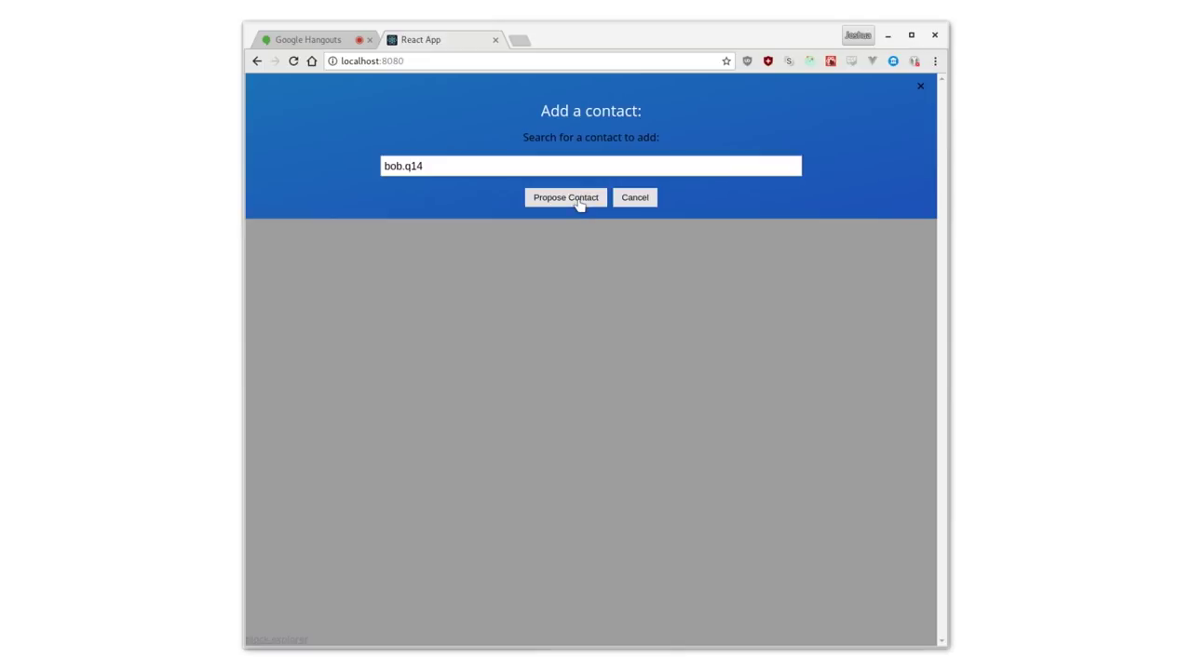
key(Return)
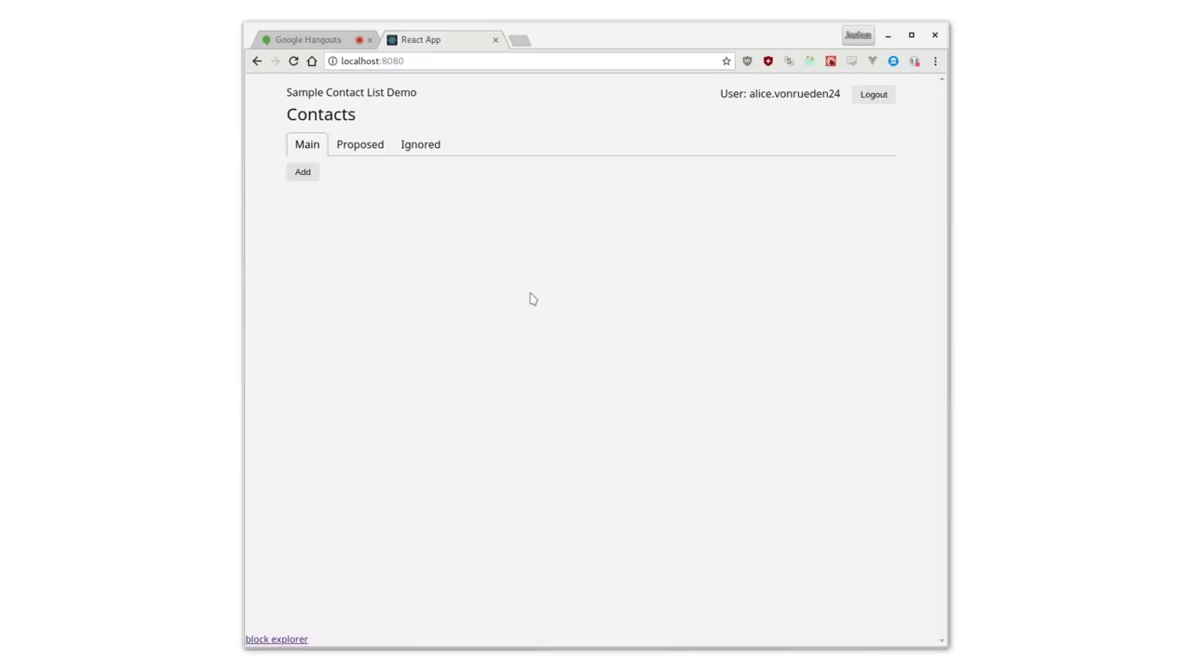
Check the Proposed contact list for the newly proposed contact, comparing it with the Main list
click(364, 145)
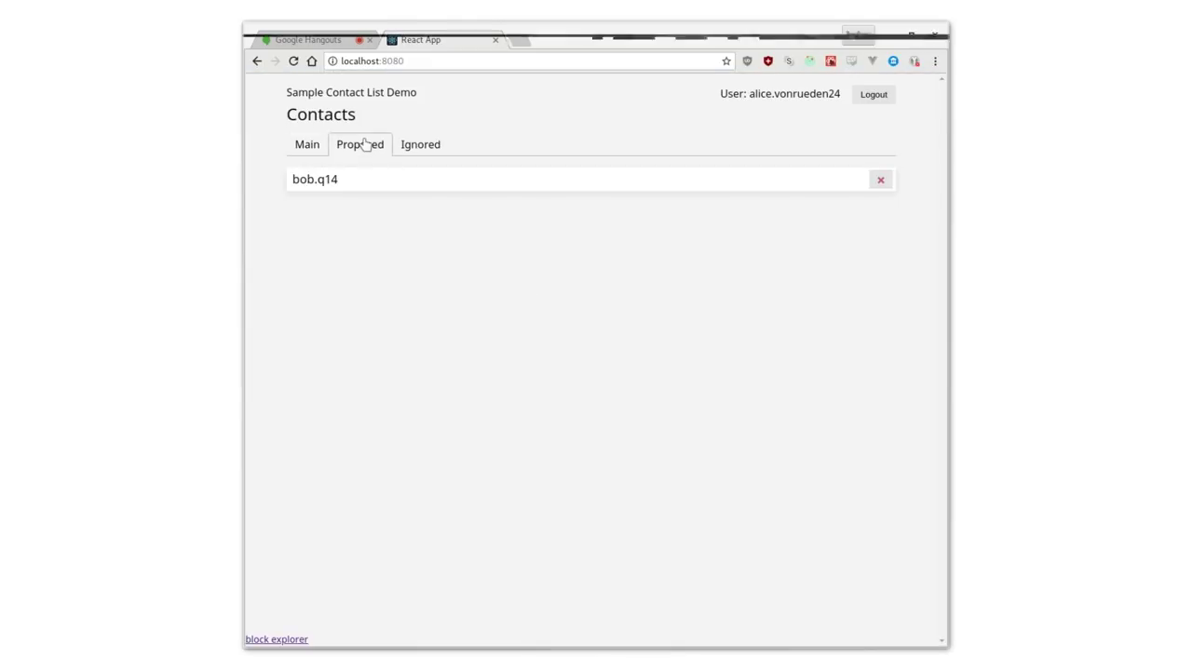
click(306, 147)
click(371, 143)
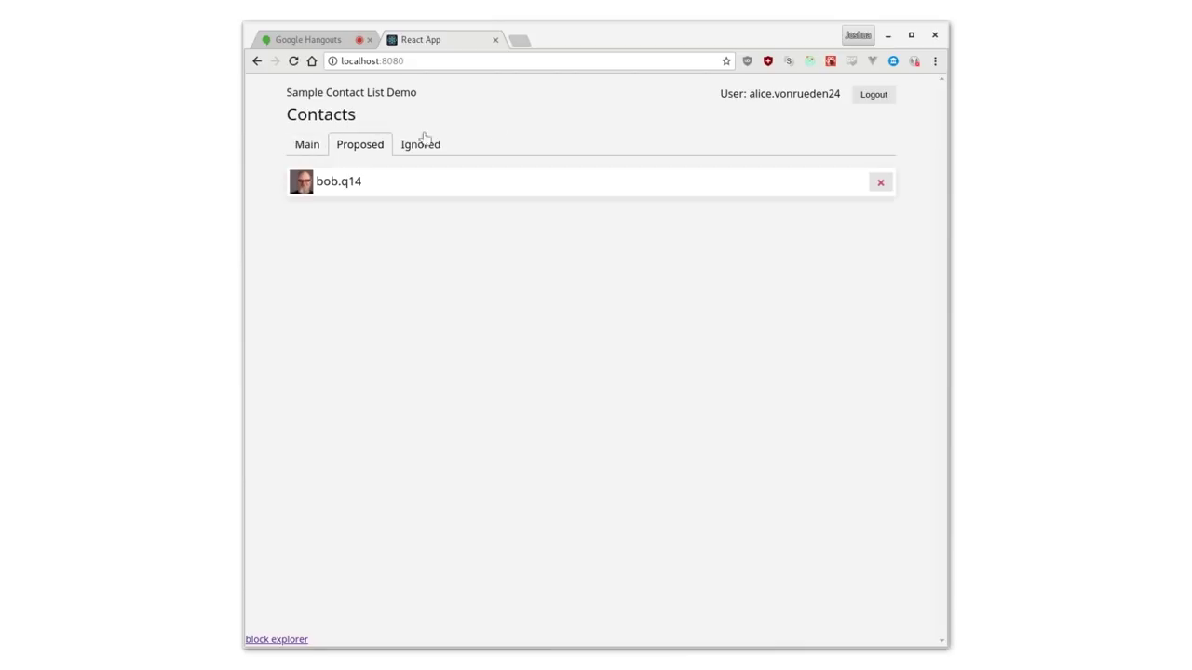
Log out, set the first user matching "b" as active, and accept the pending contact request
click(874, 96)
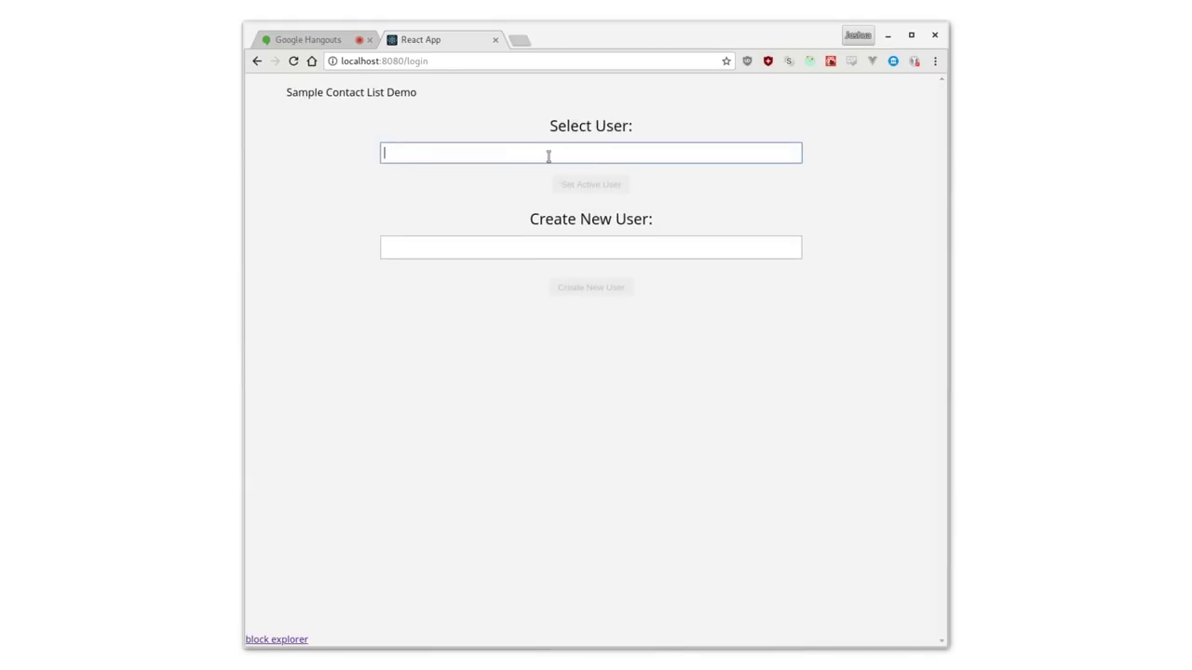
text(b)
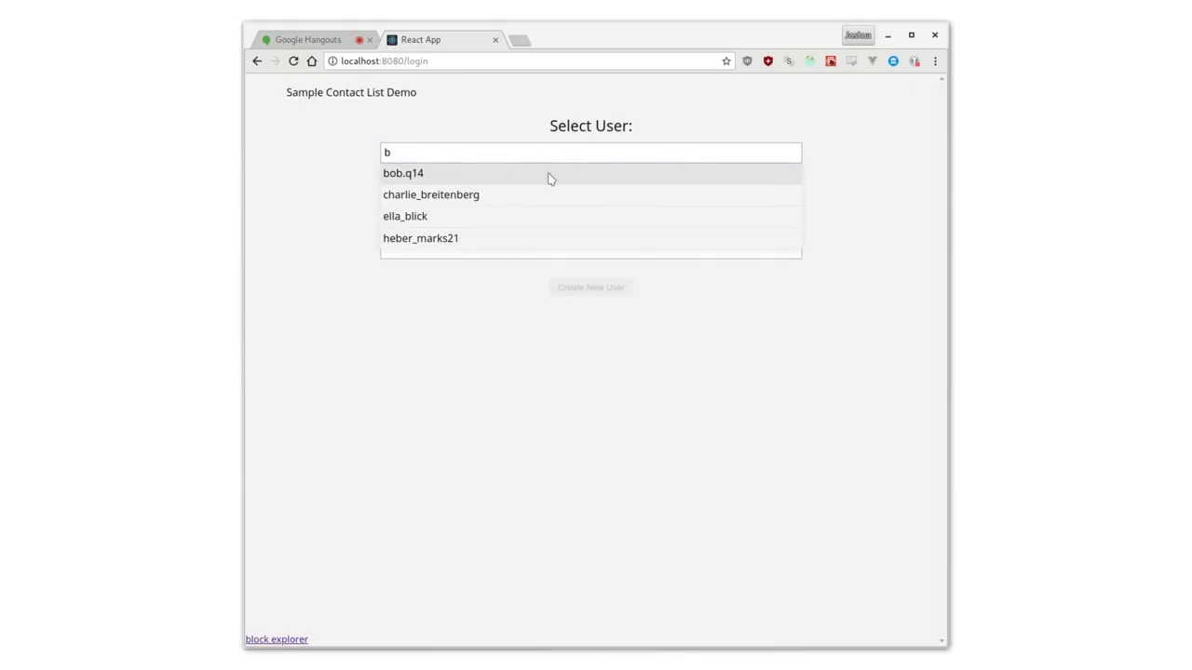
click(570, 179)
click(600, 185)
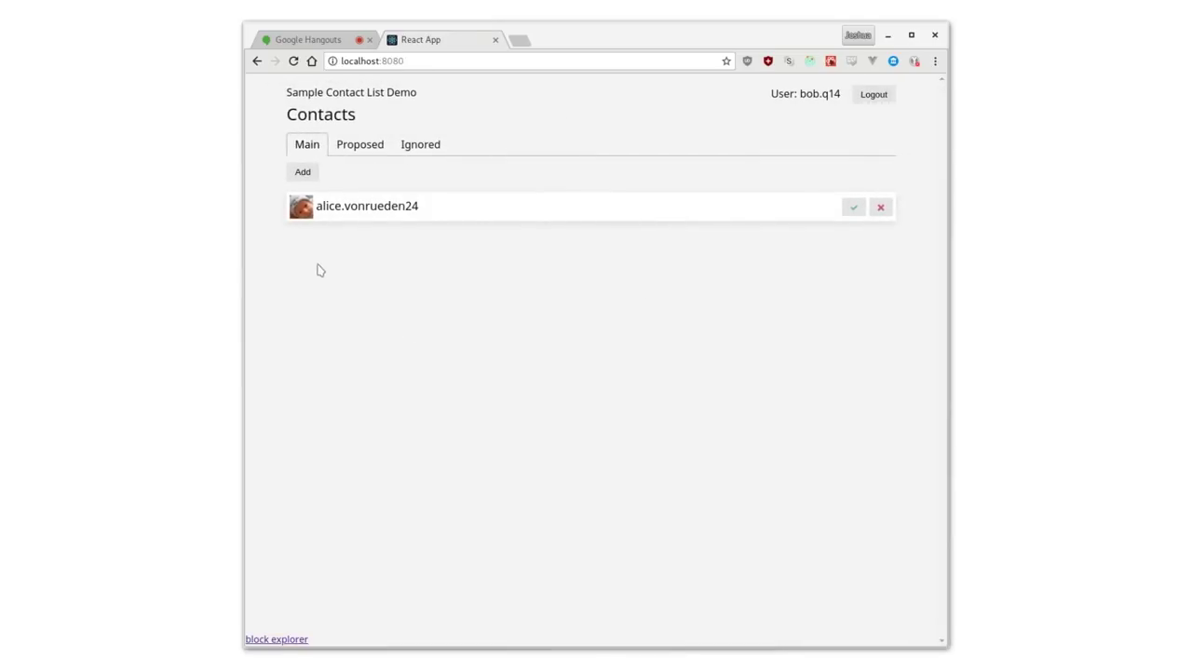
click(855, 211)
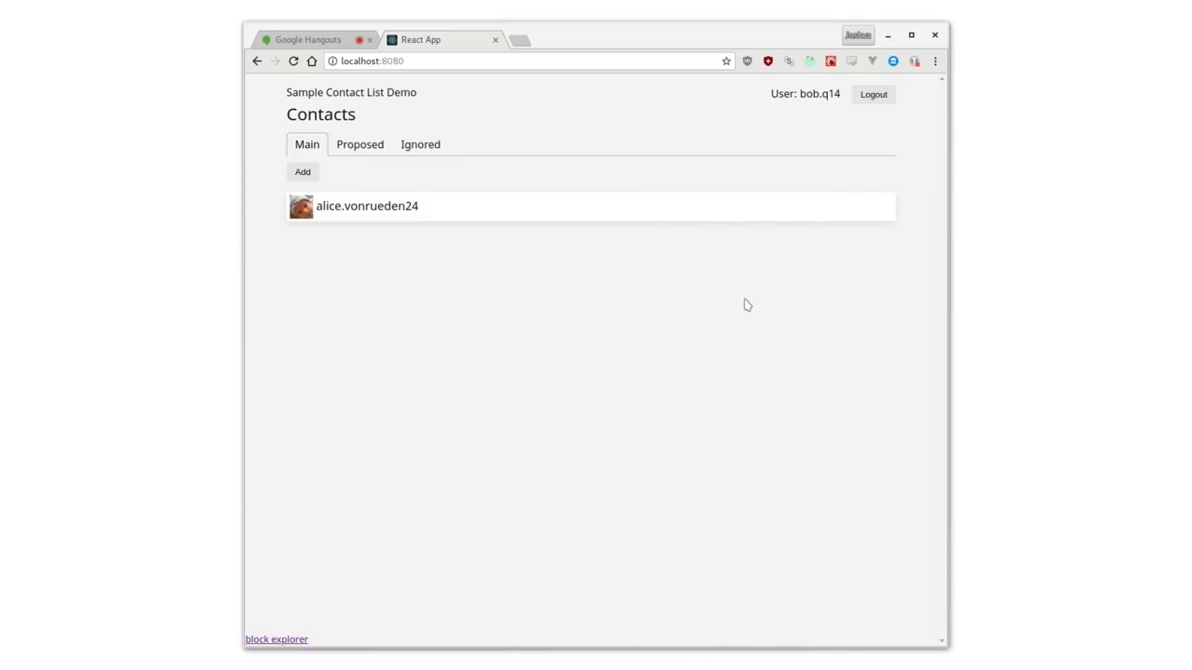
View the approved contact's profile and its QR code, then return to the contact list
click(540, 218)
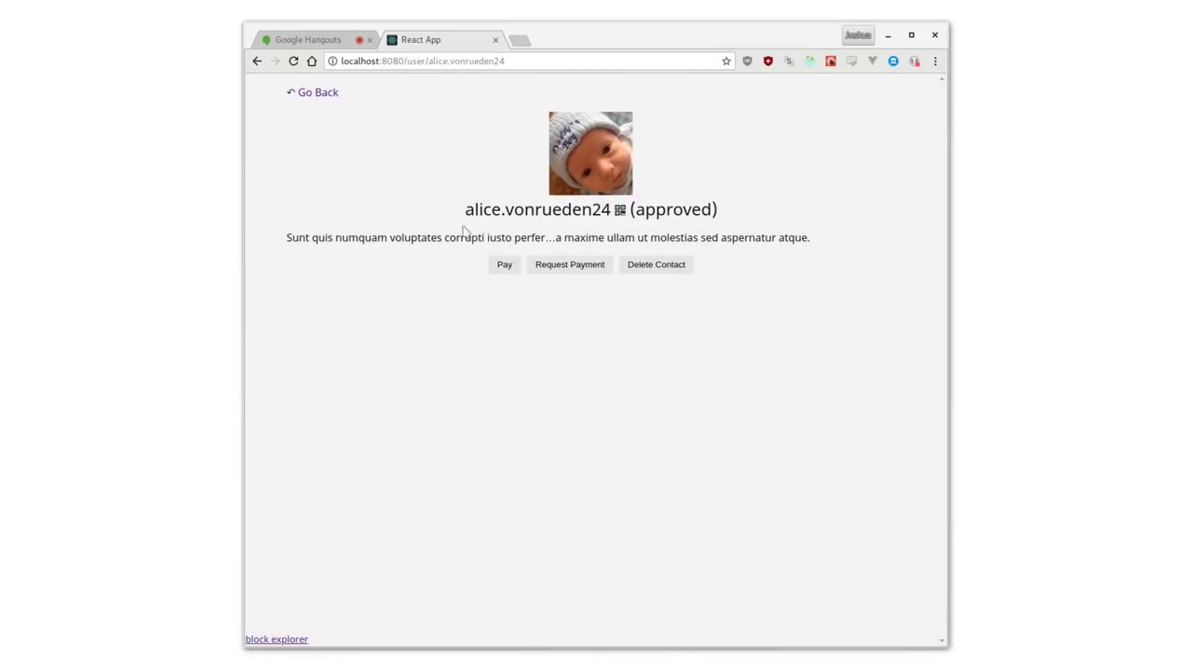
click(619, 212)
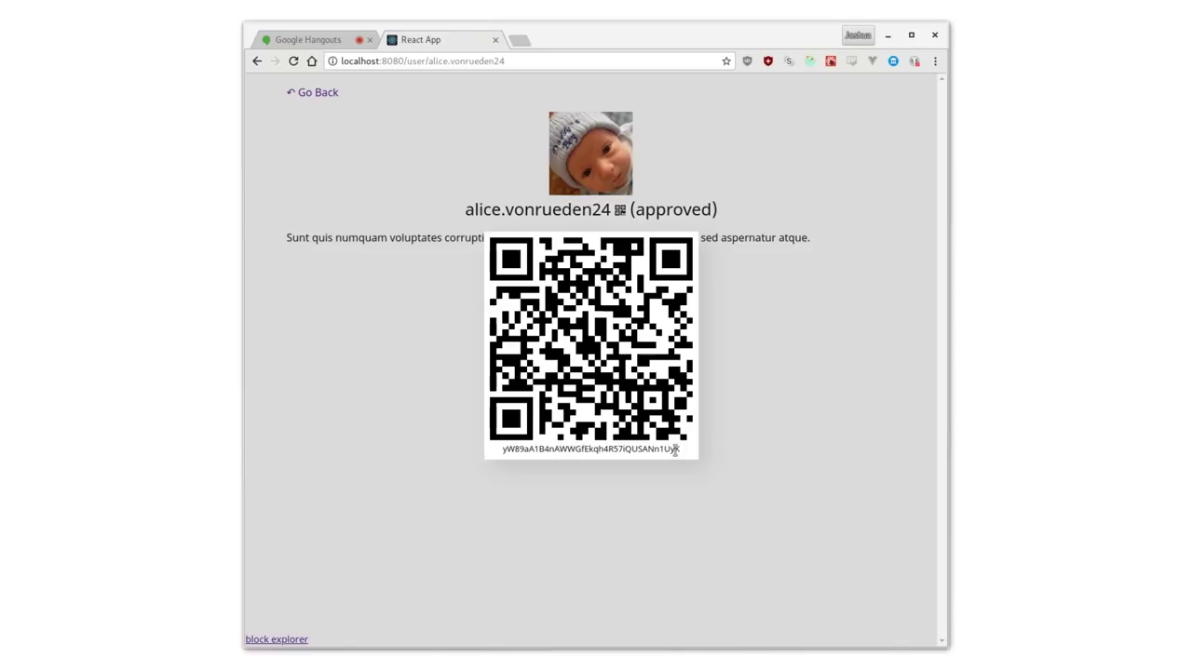
click(556, 532)
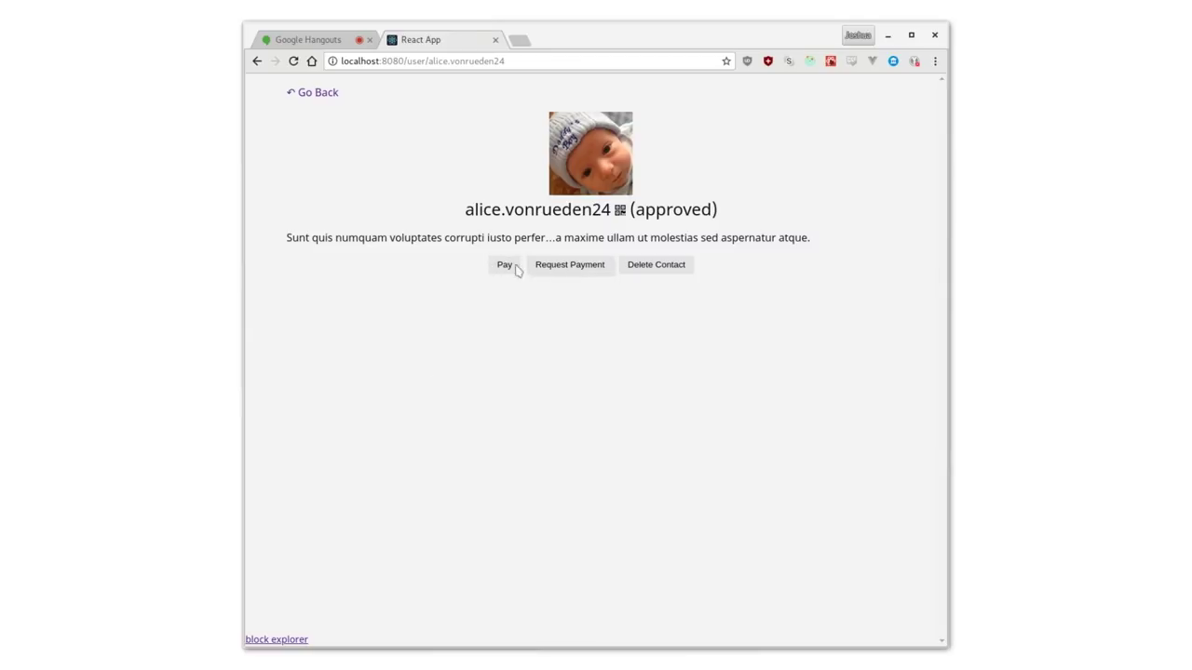
click(618, 213)
click(355, 458)
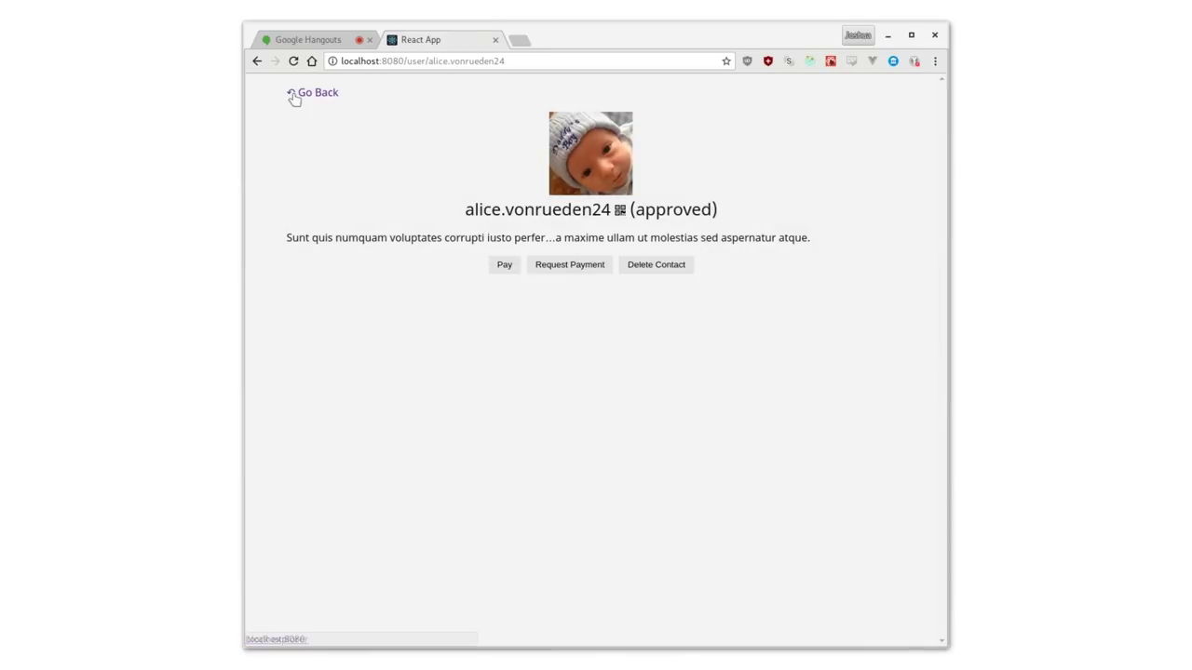
click(293, 97)
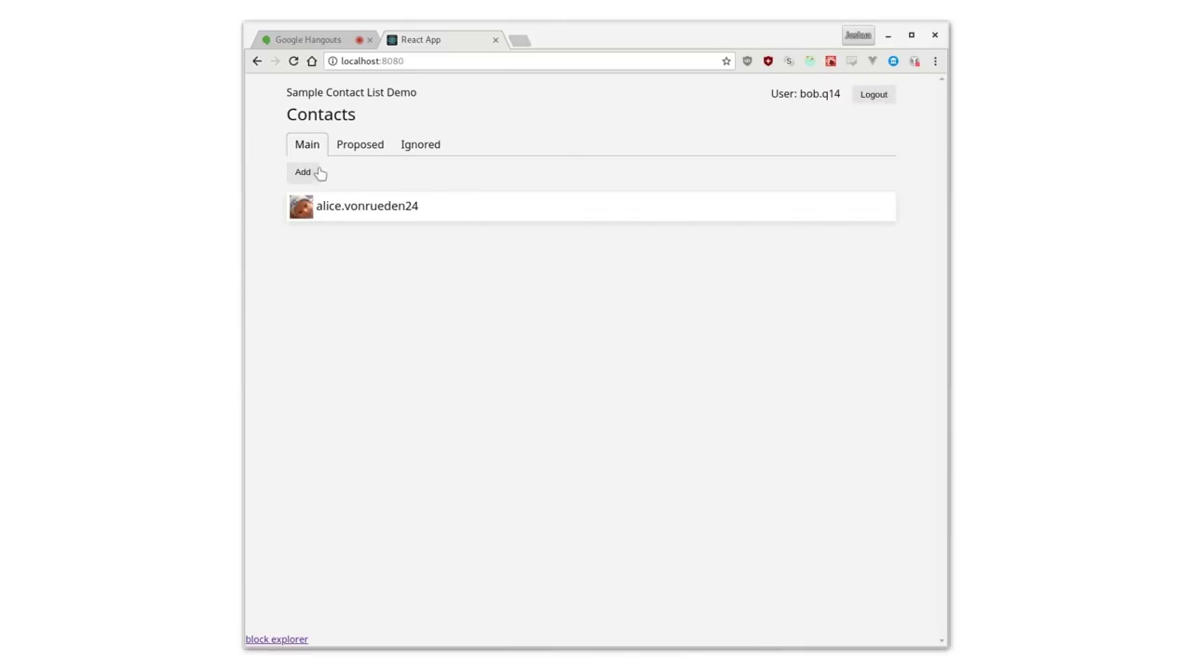
Log out and set the first user matching "a" as the active user again
click(879, 95)
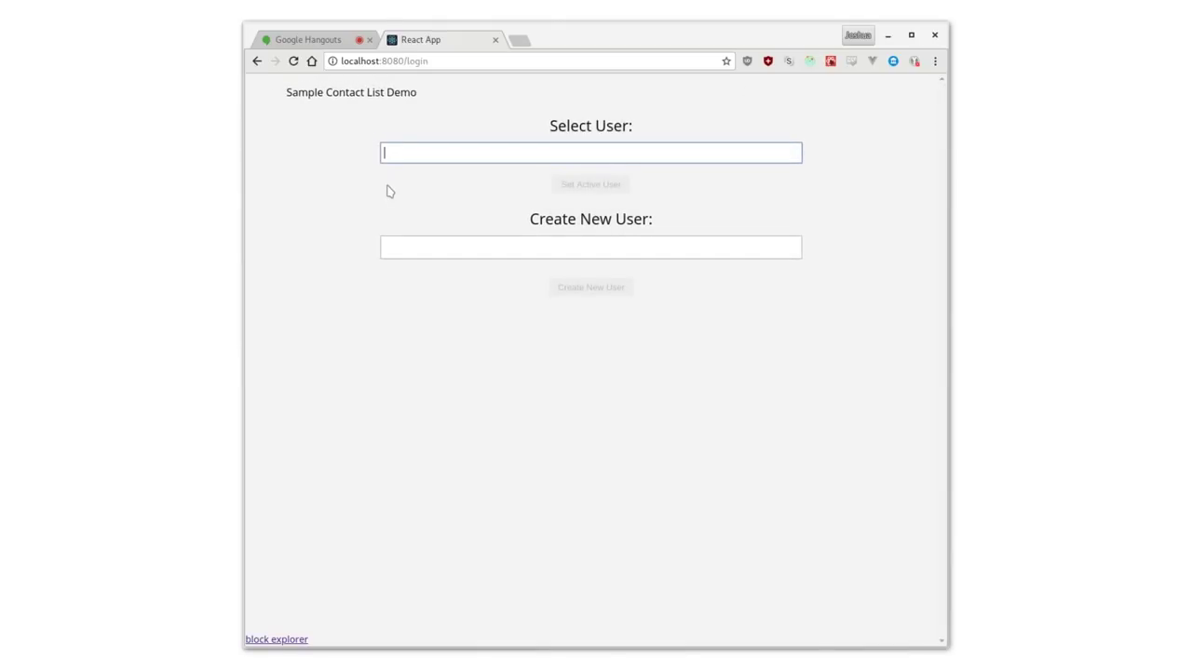
text(a)
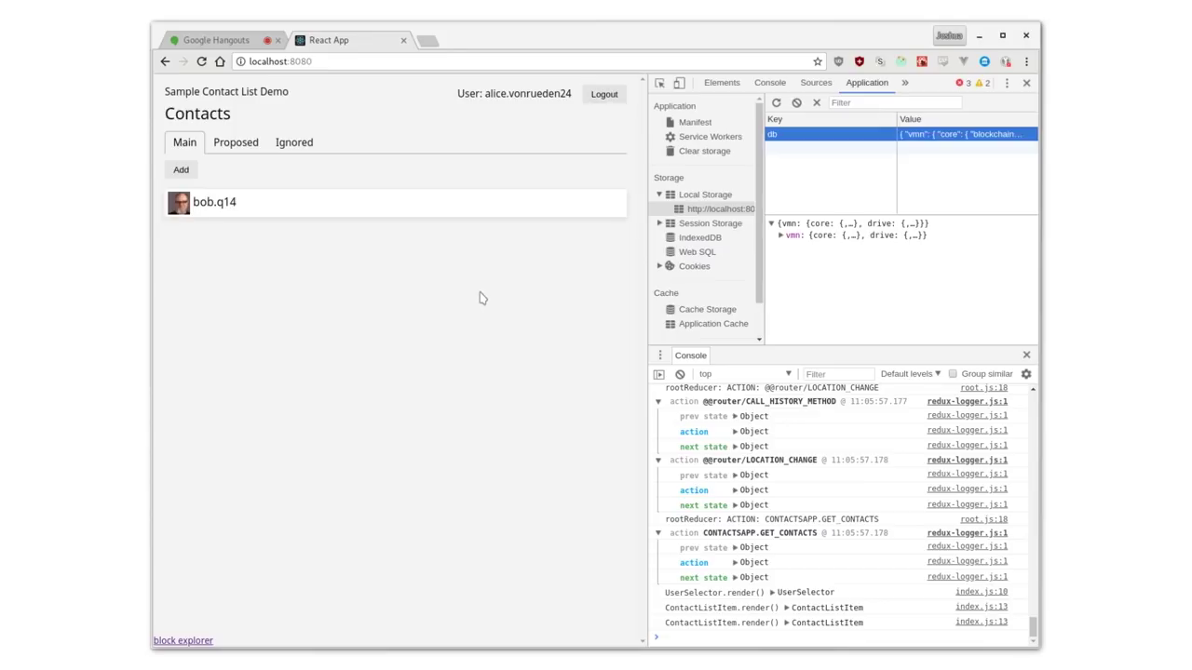
Reload the app and examine block 0 of the core blockchain in the local storage db entry
key(F5)
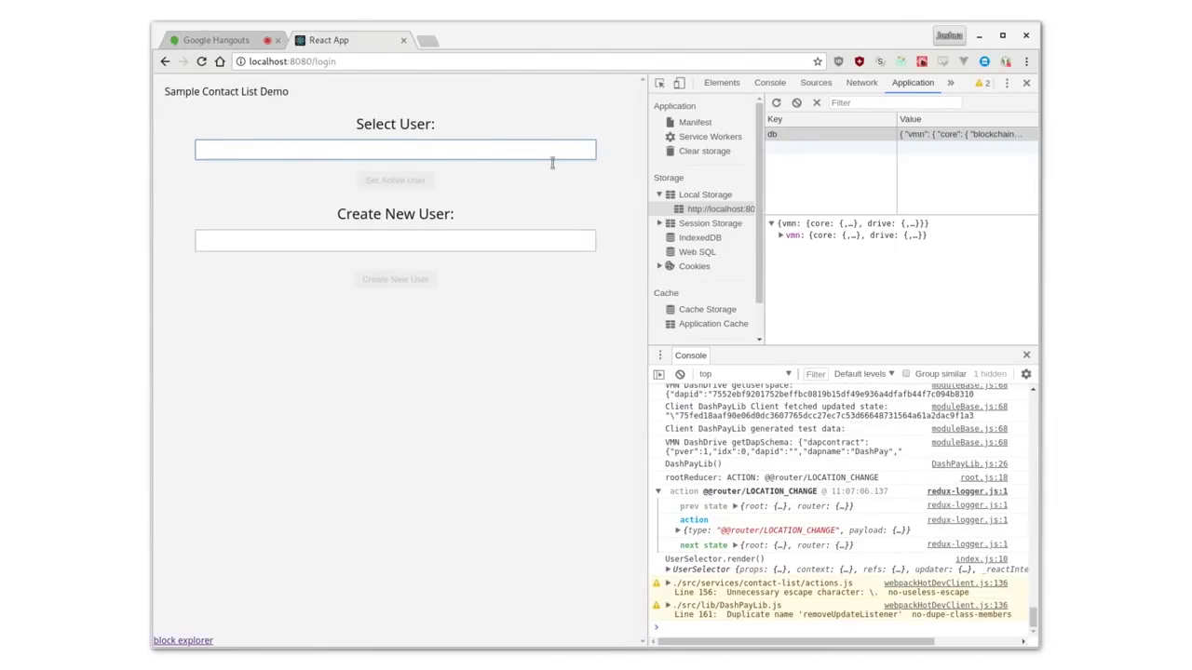
click(721, 209)
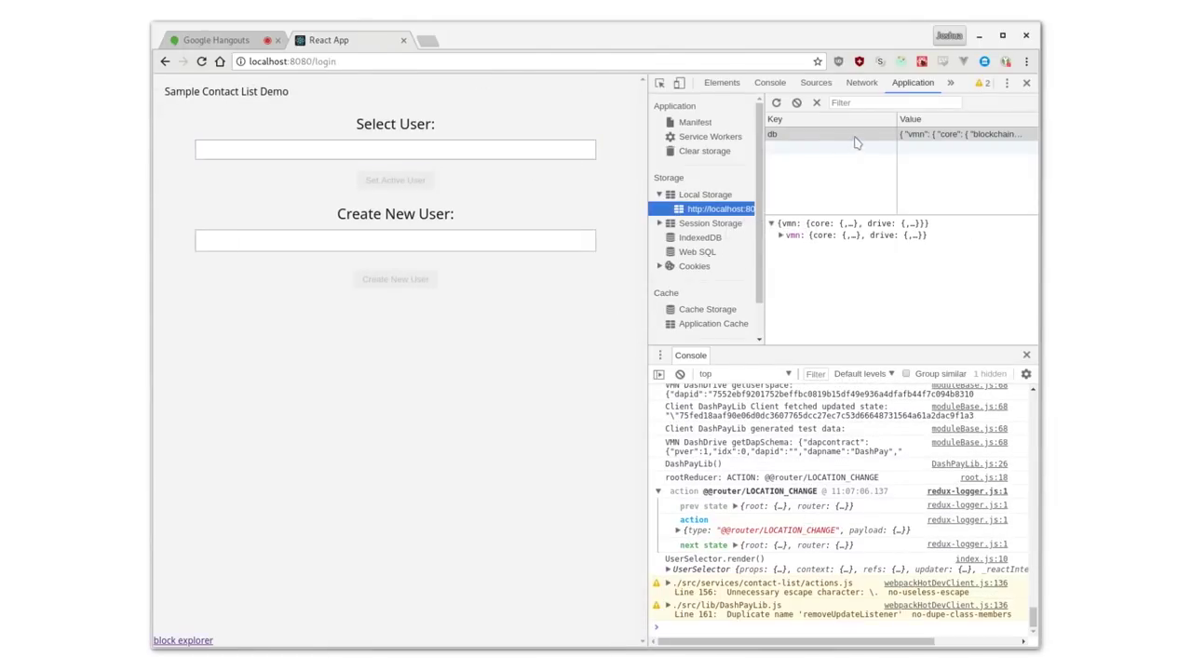
click(856, 138)
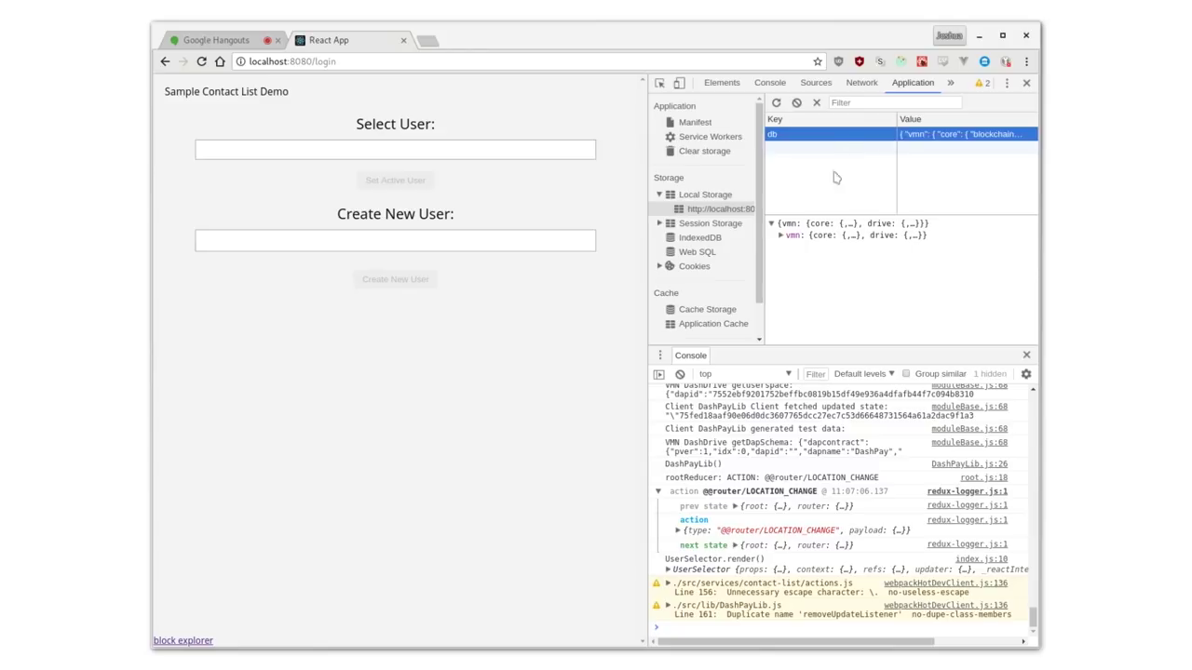
click(781, 236)
click(789, 246)
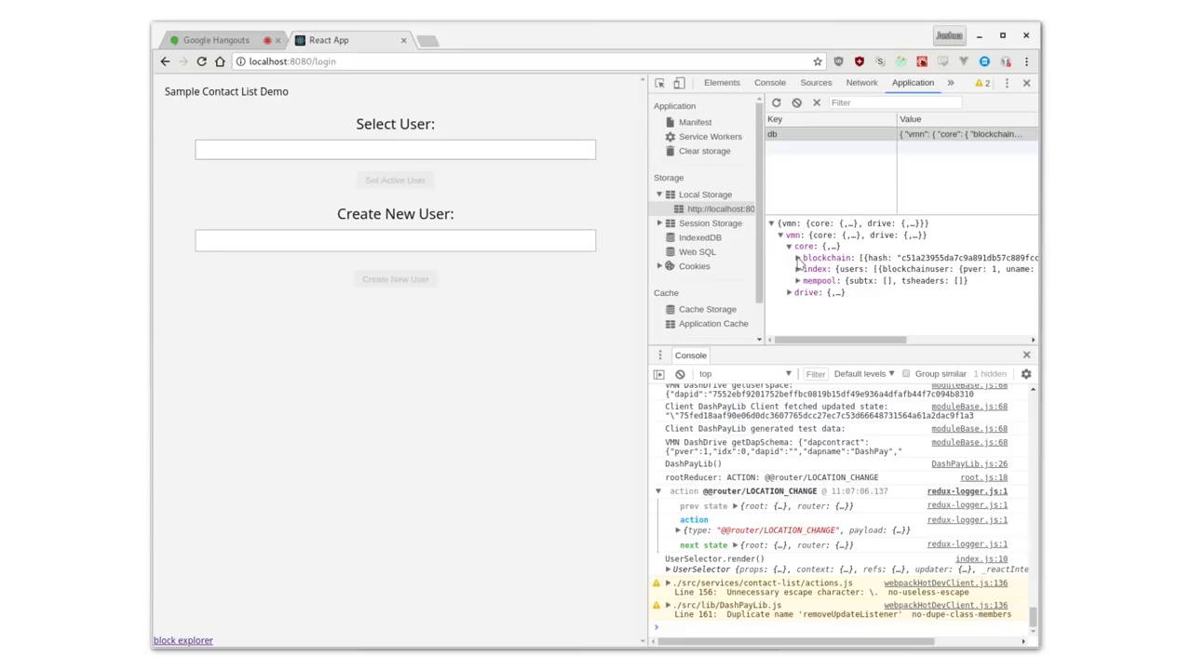
click(797, 258)
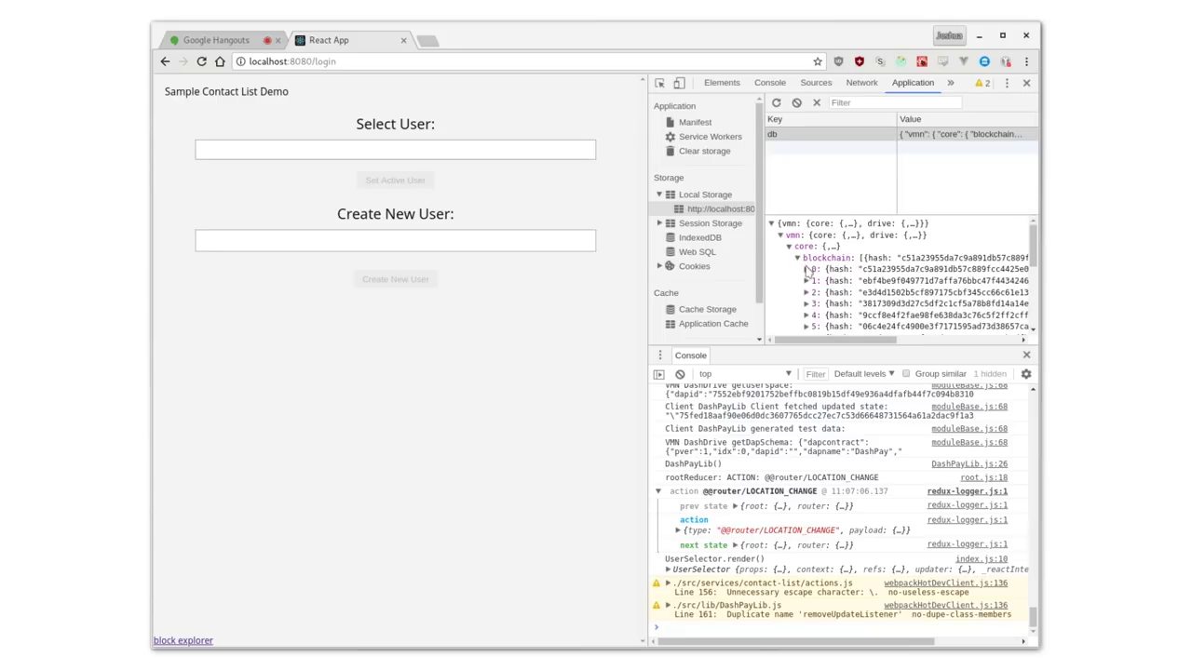
click(807, 270)
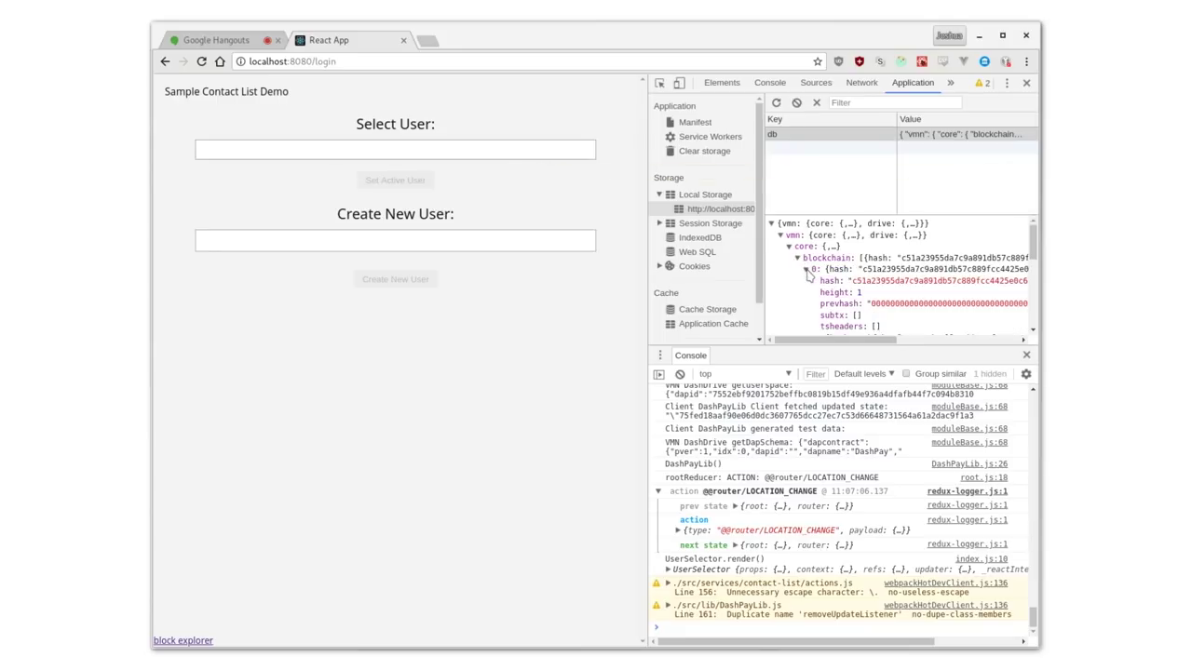
scroll(809, 277, down, 2)
scroll(808, 271, up, 2)
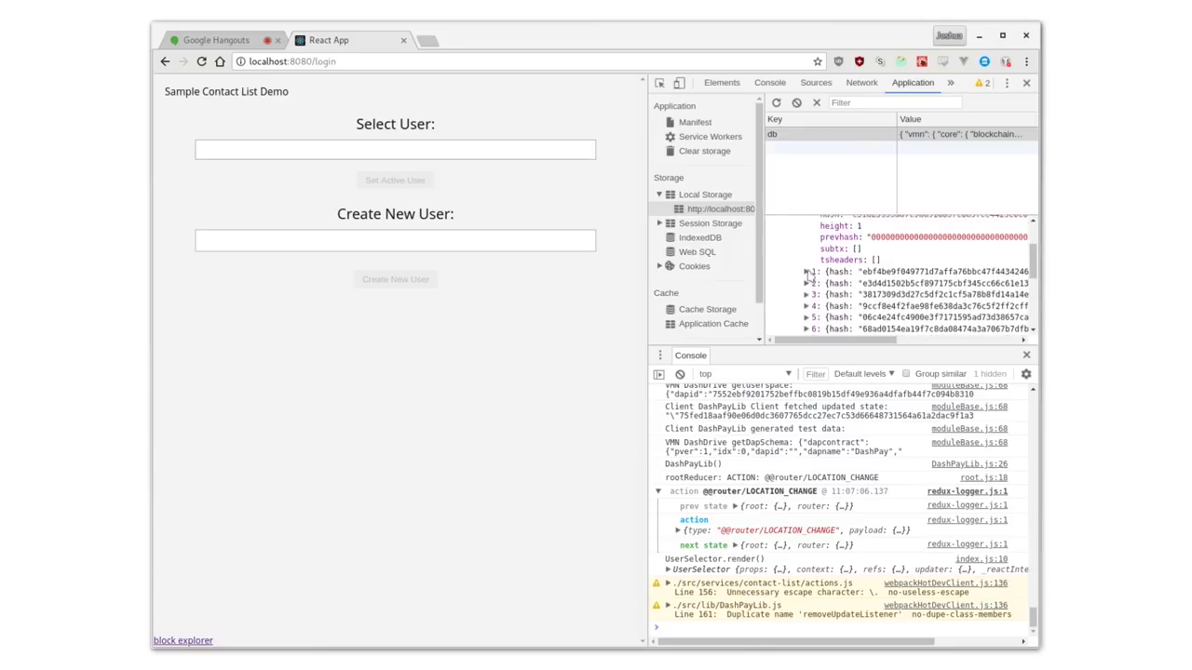
click(807, 270)
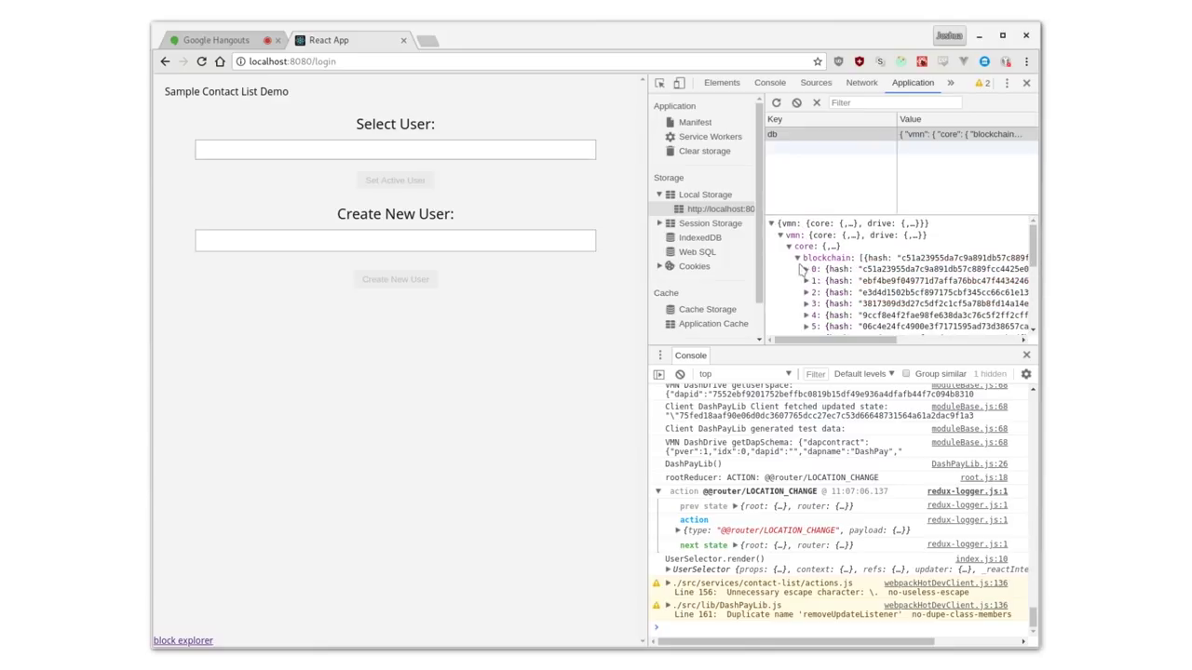
click(796, 258)
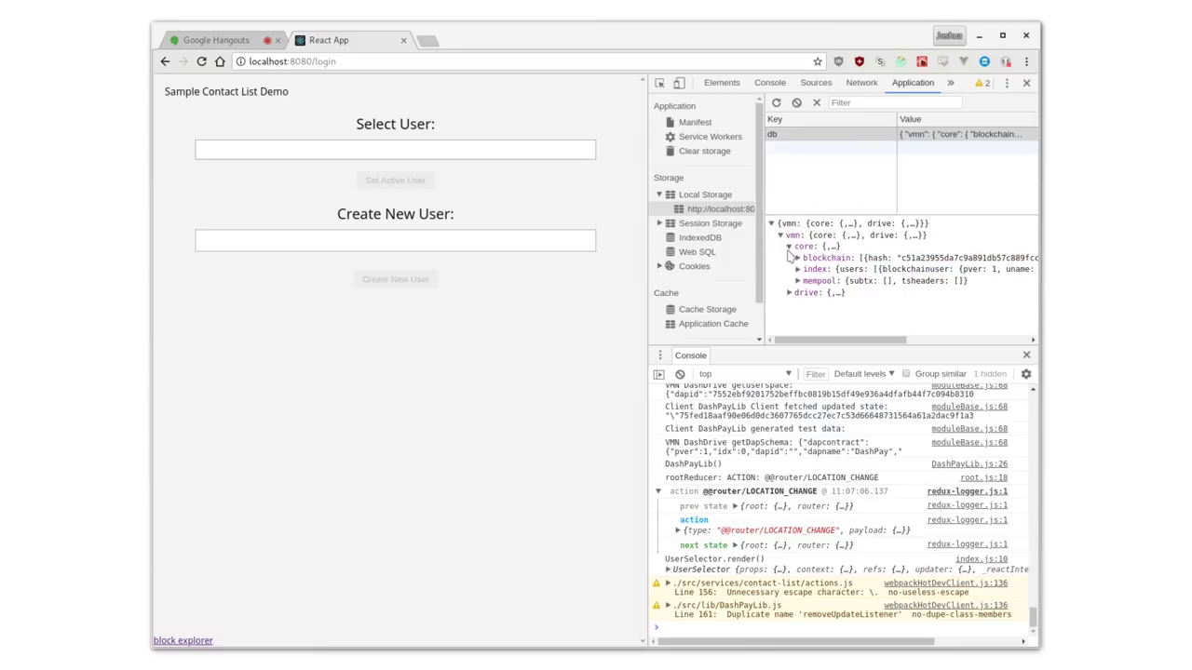
Collapse the core data and expand the drive index in the db entry to examine its contents
click(789, 248)
click(788, 259)
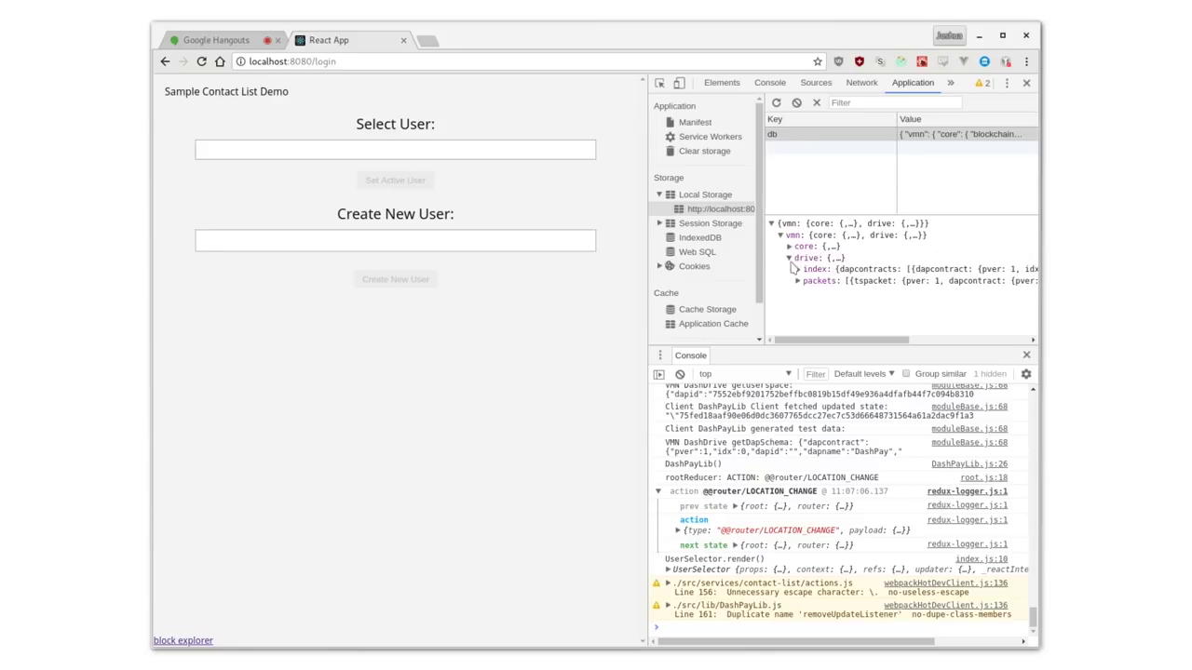
click(797, 270)
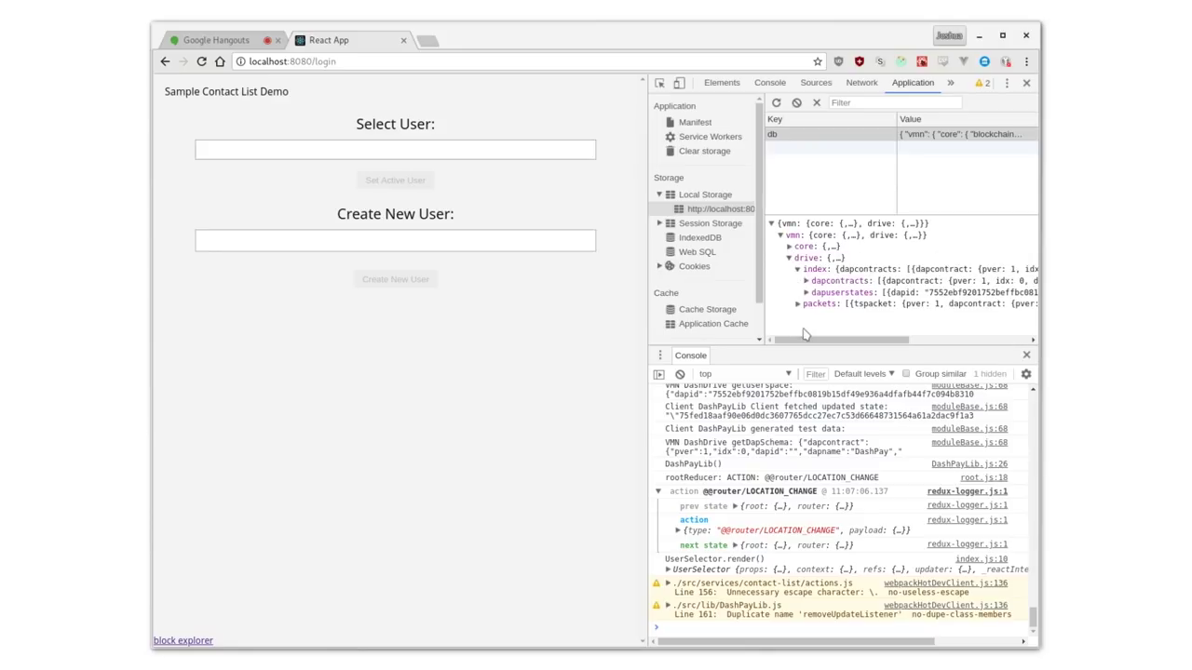
Enlarge the storage preview area and examine the dapschema of dapcontracts entry 0 in the drive index
scroll(806, 337, right, 1)
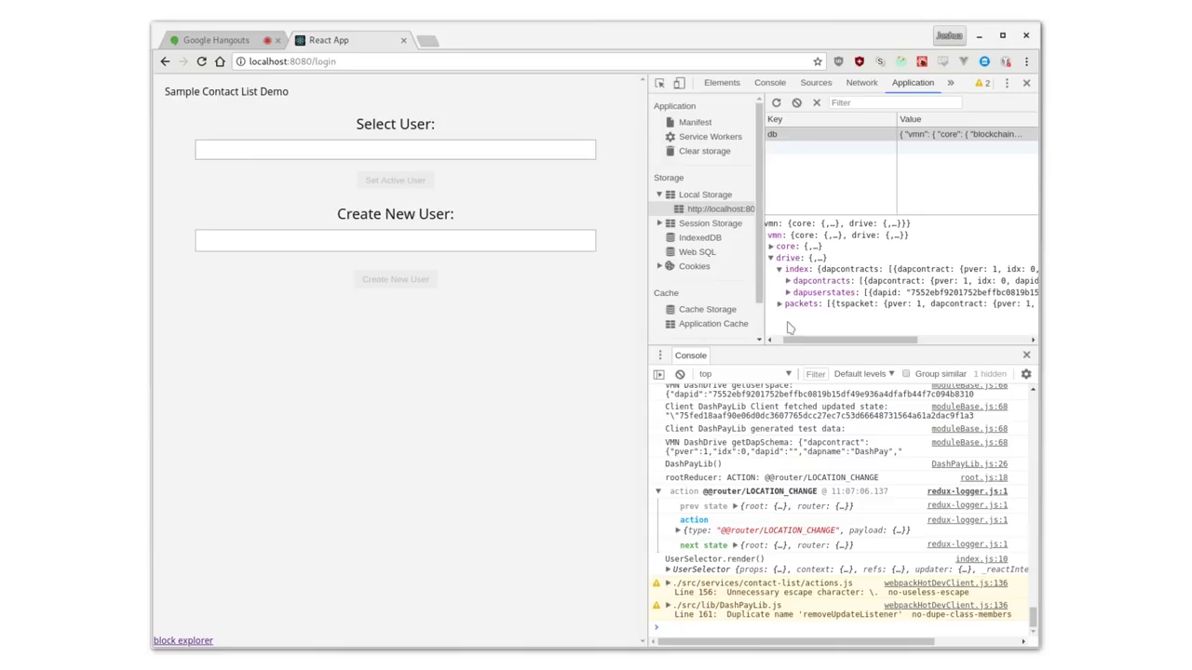
drag(780, 349, 782, 428)
click(787, 363)
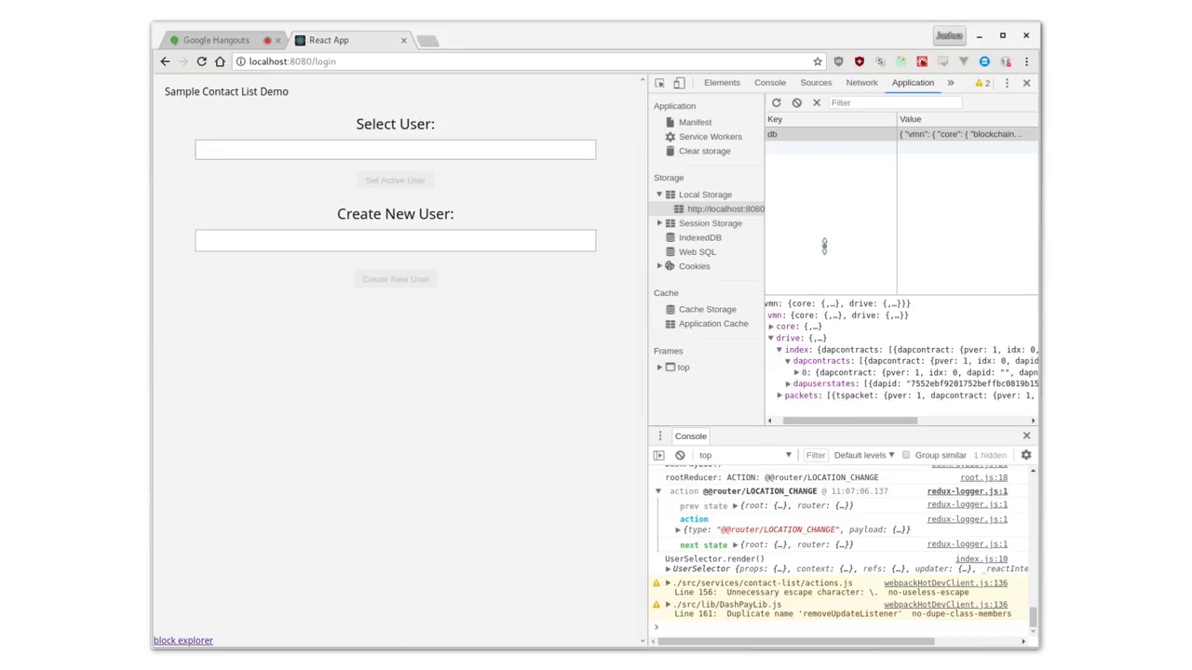
drag(812, 294, 826, 187)
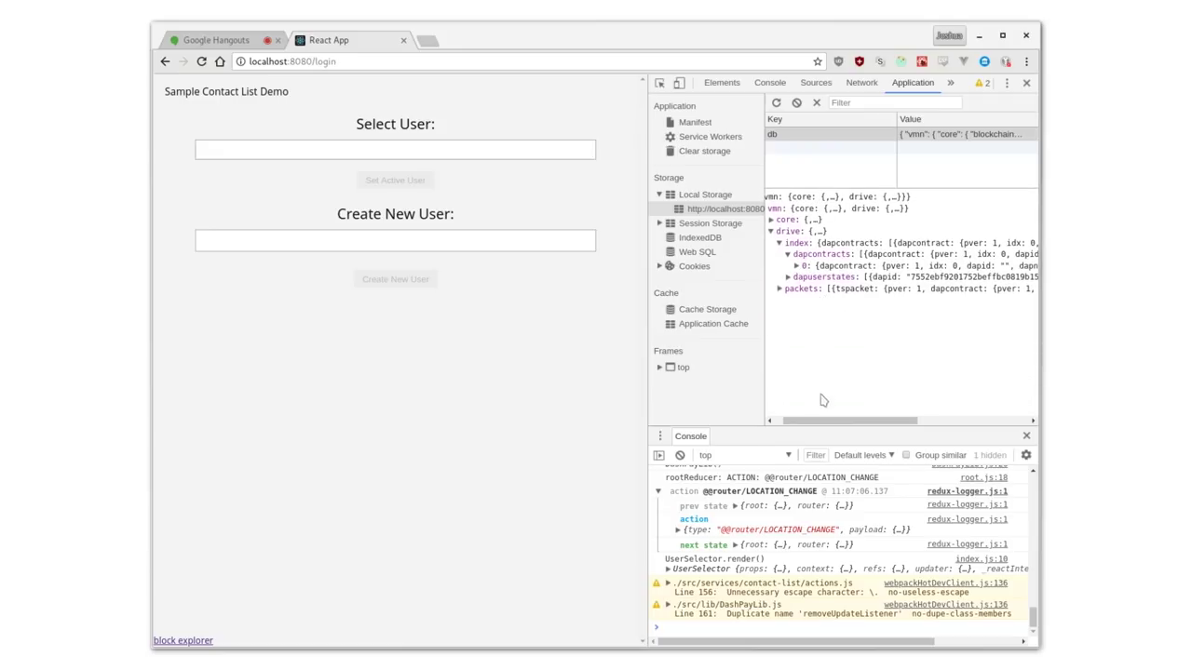
click(796, 266)
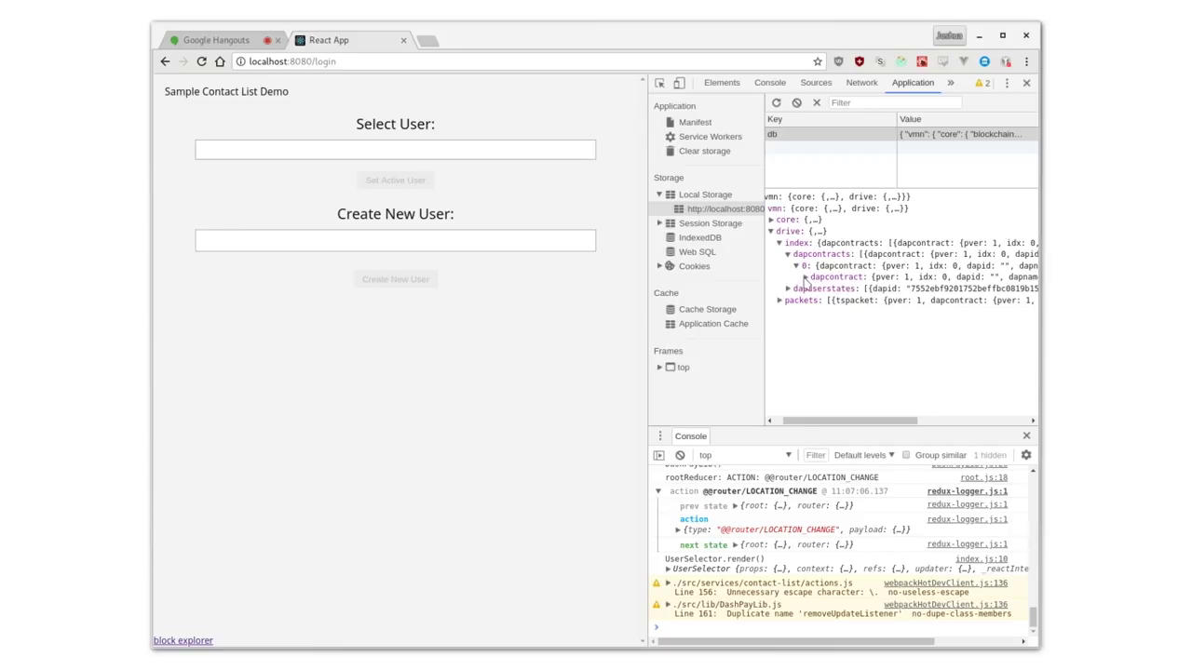
click(805, 279)
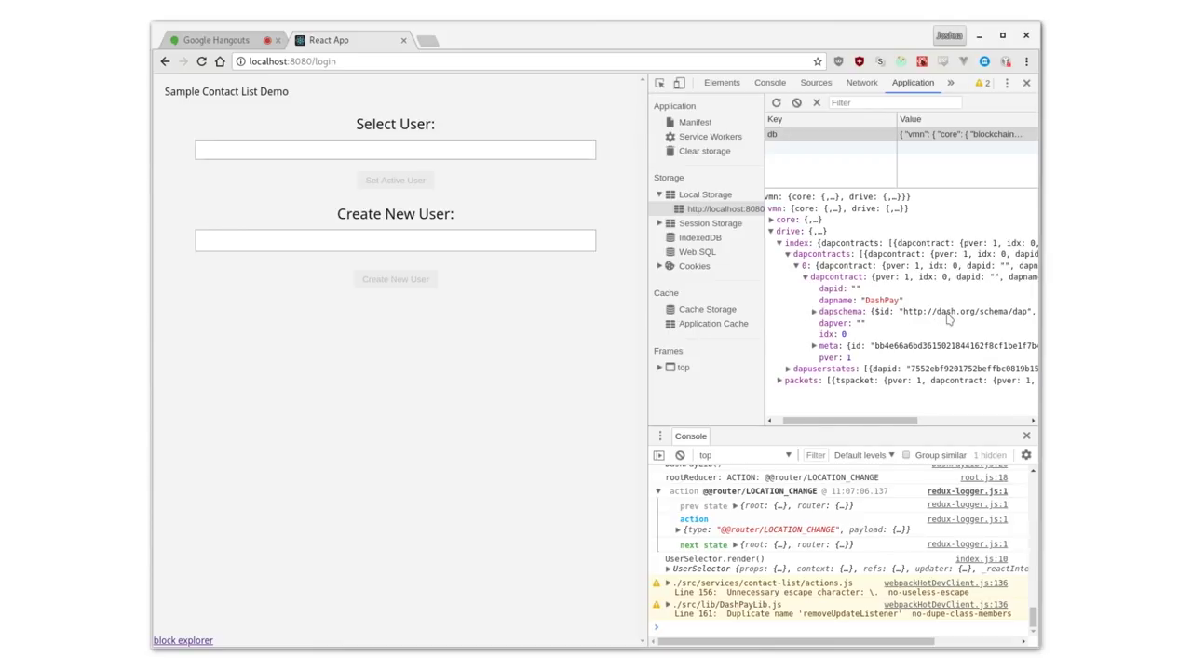
click(814, 313)
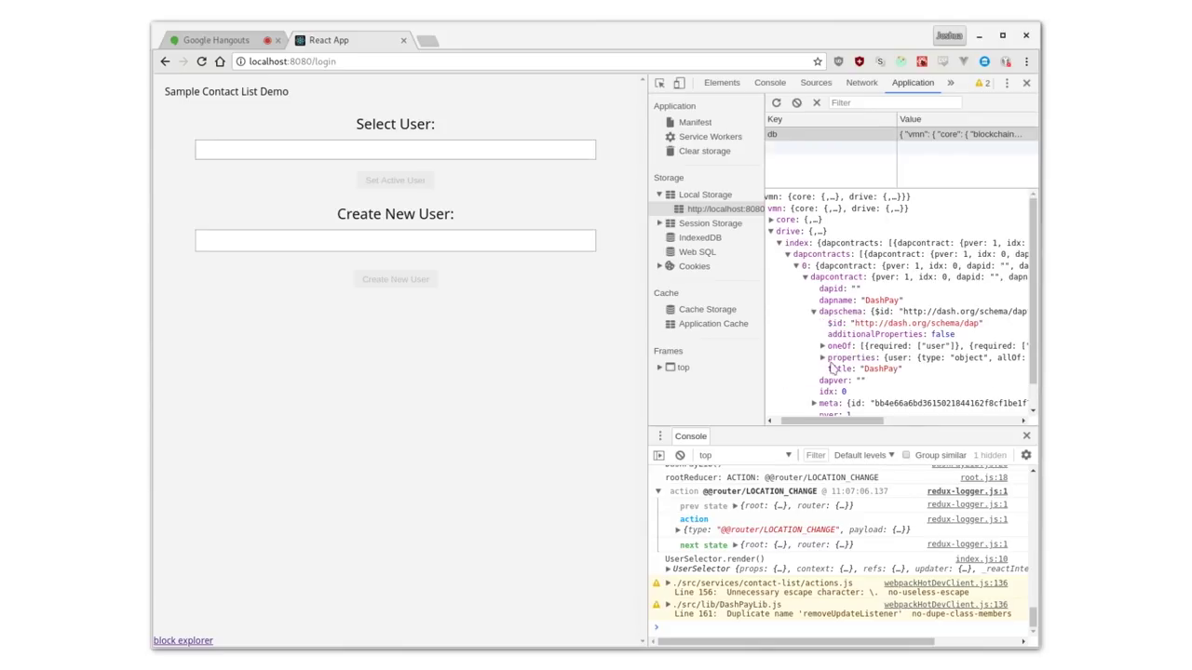
drag(833, 426, 790, 292)
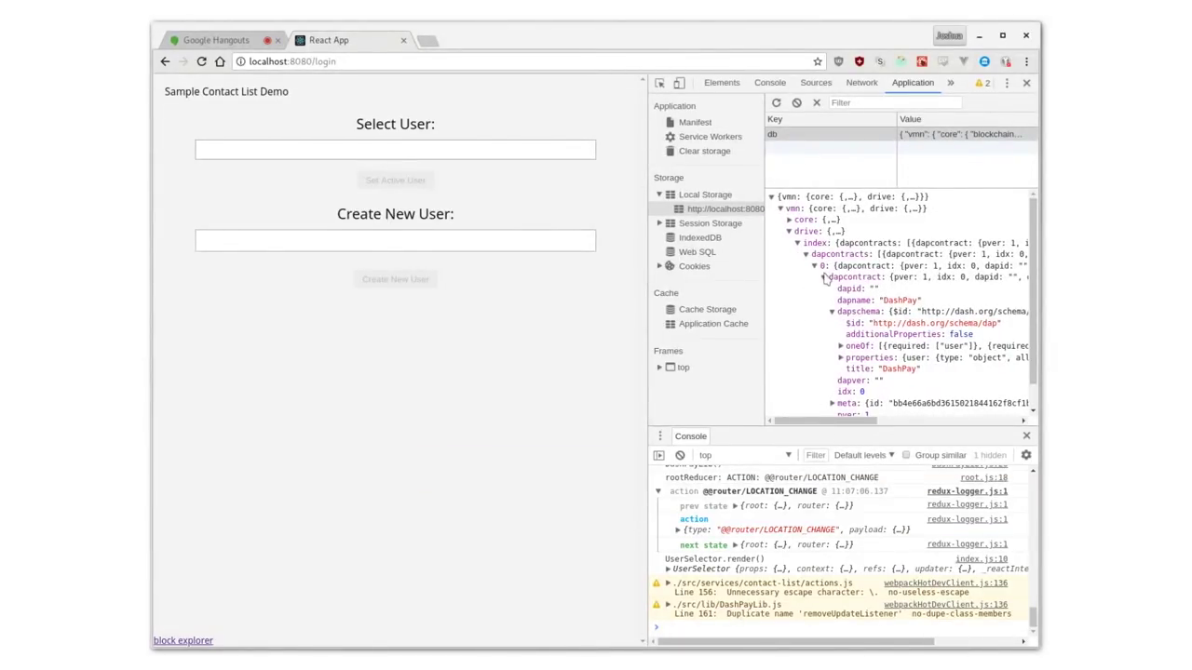
Collapse the dapcontract data and examine the objects of dapuserstates entry 0 in the drive index
click(823, 277)
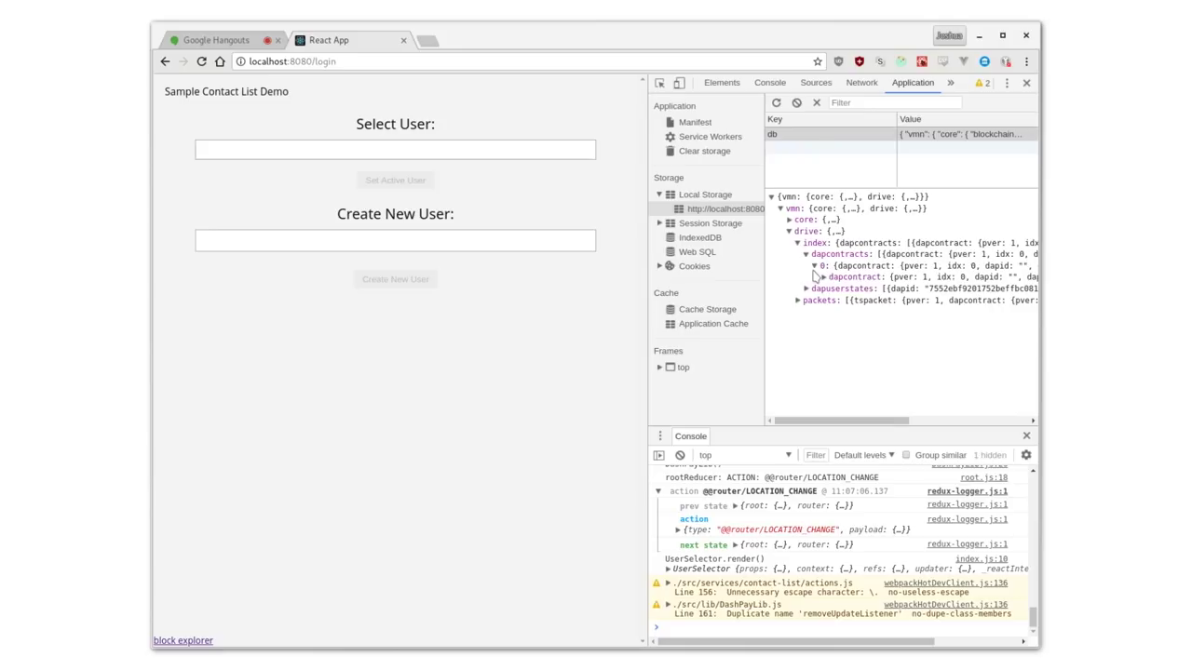
click(814, 267)
click(806, 278)
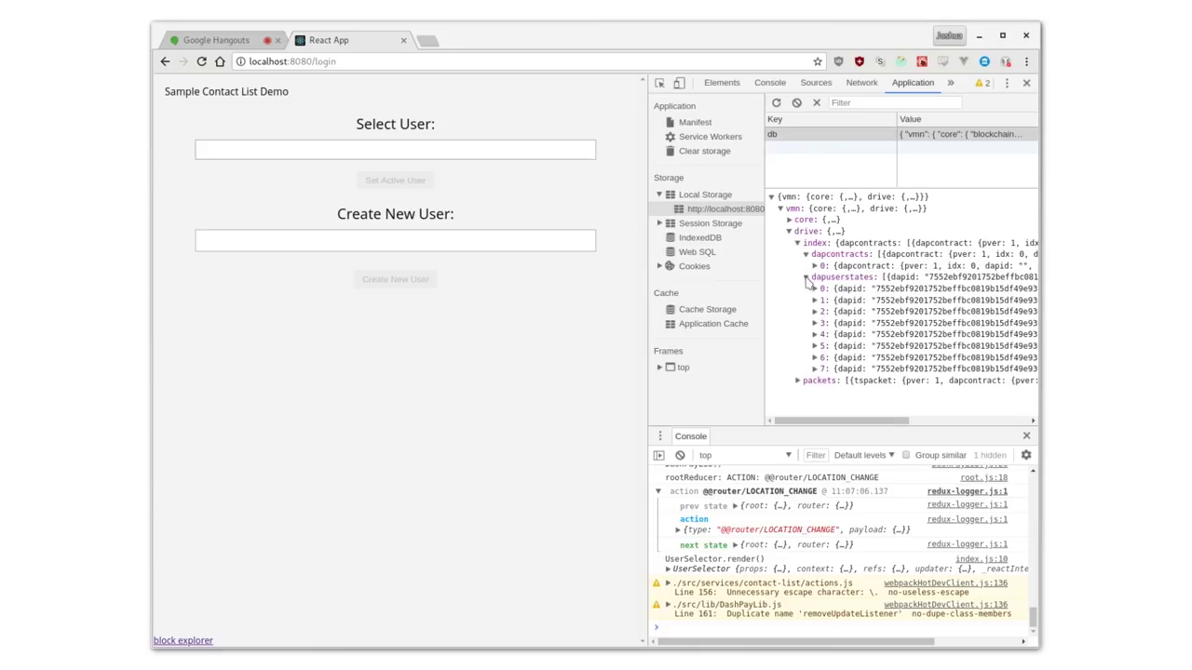
click(816, 290)
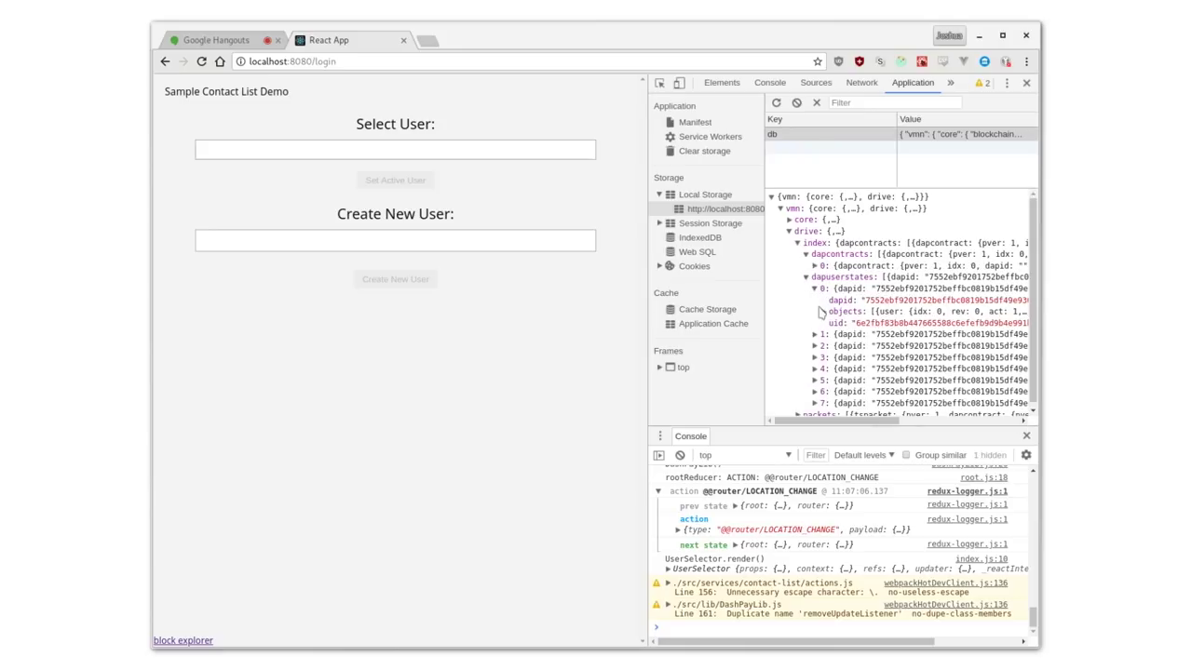
click(824, 312)
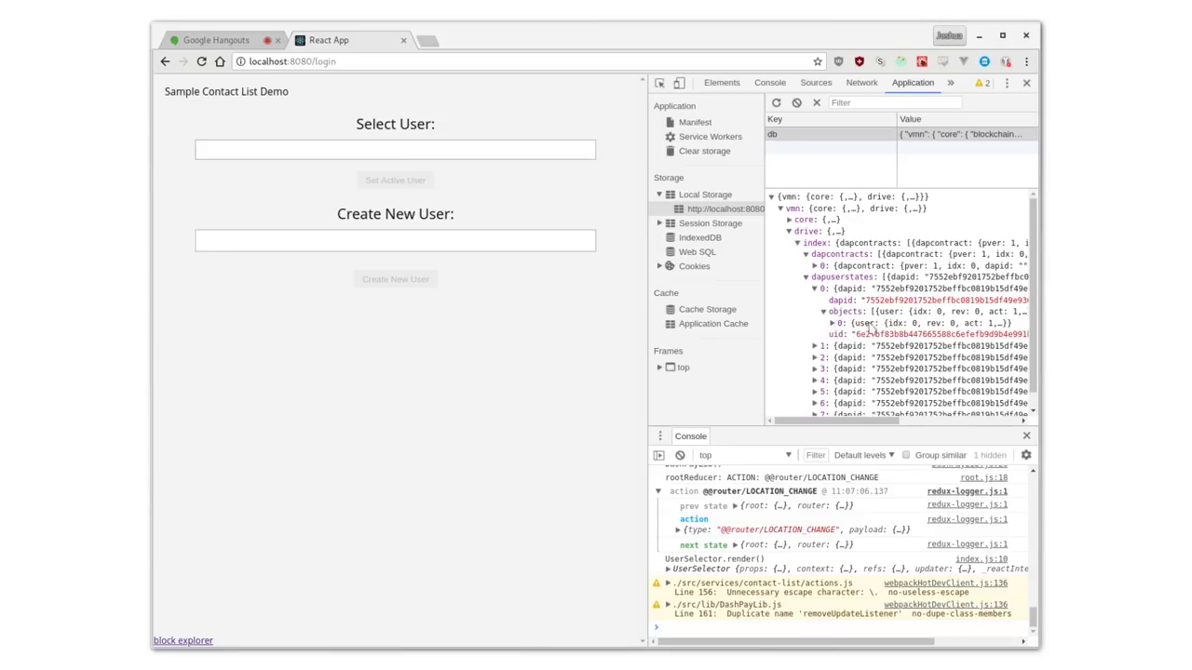
click(872, 324)
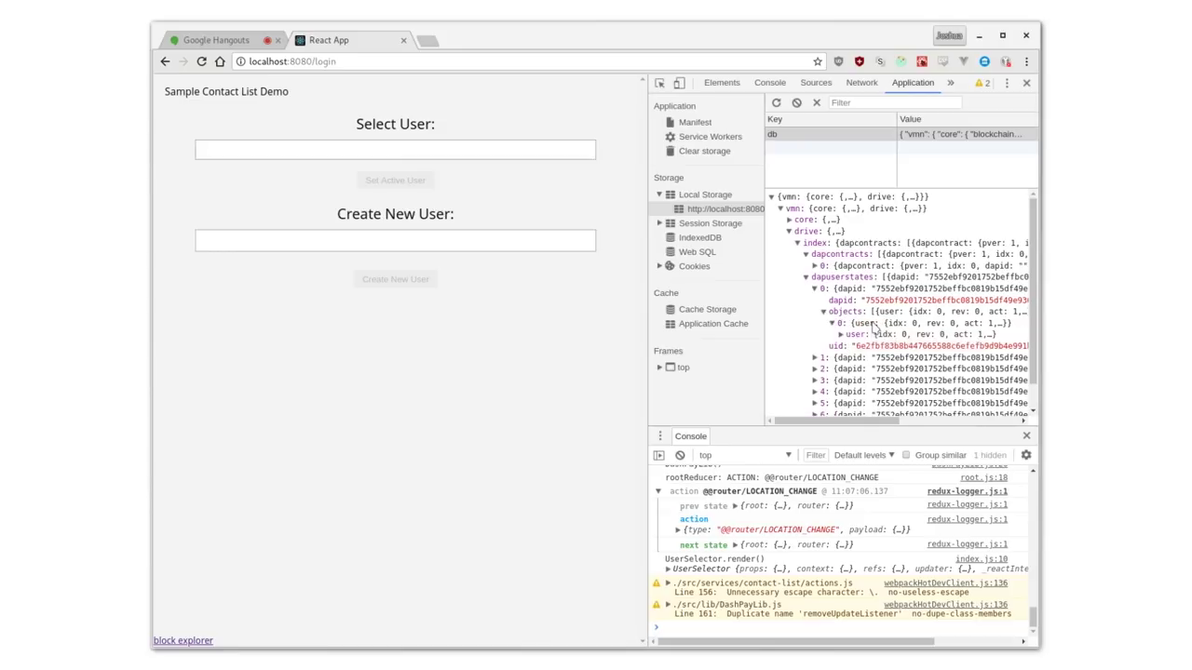
click(874, 326)
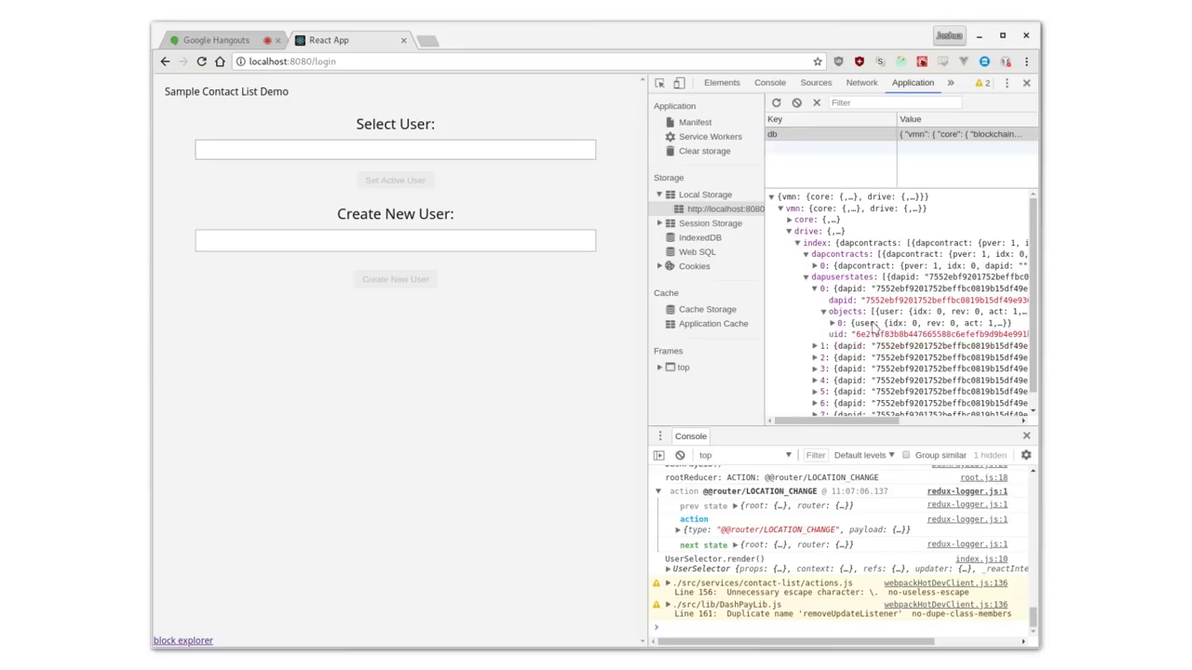
Search the existing users for "a" and set the first match as the active user
click(317, 149)
text(a)
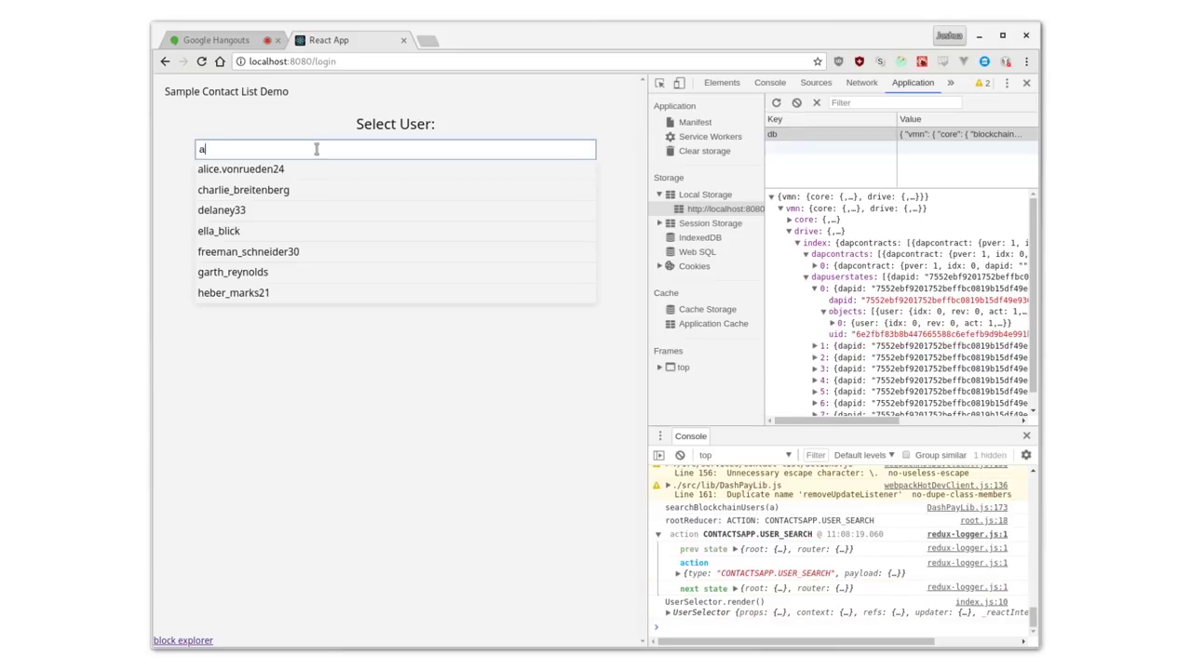
click(314, 168)
click(395, 180)
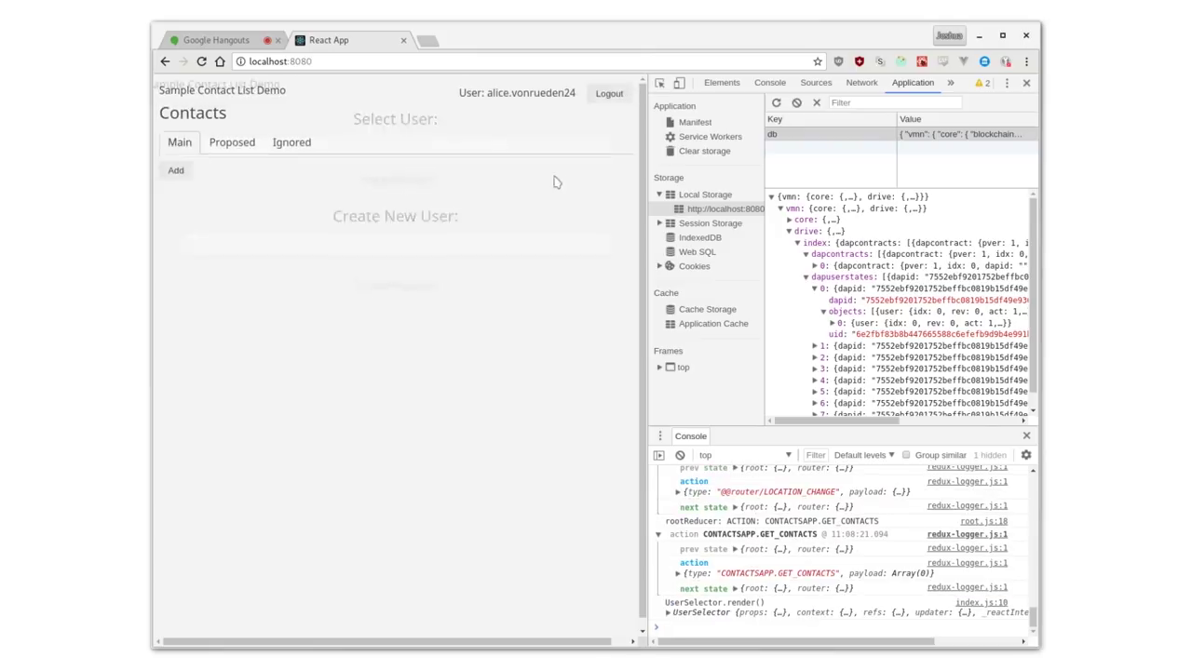
Add a contact by searching for "b" and proposing the first matching user
click(186, 172)
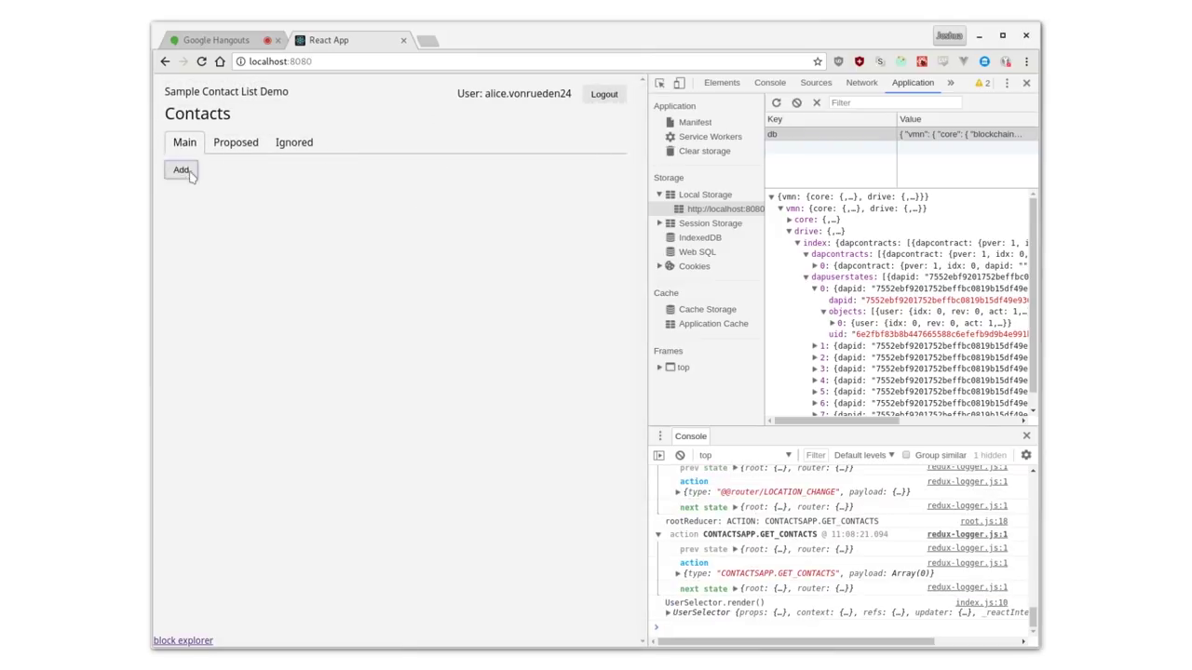
text(b)
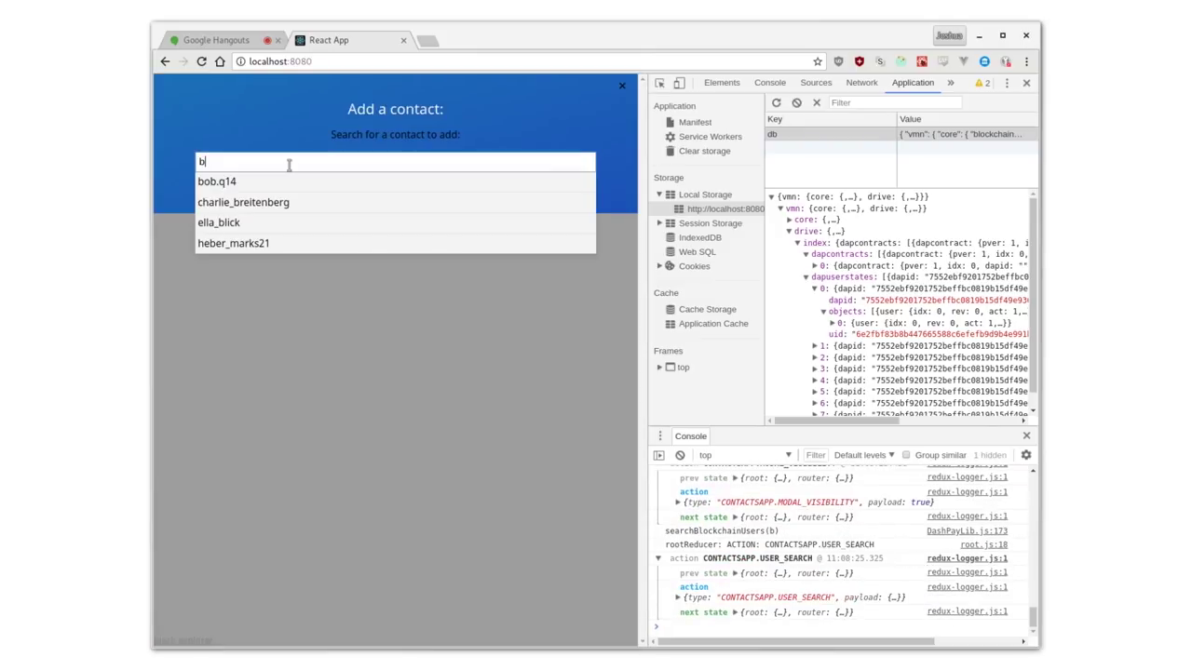
click(281, 180)
click(370, 193)
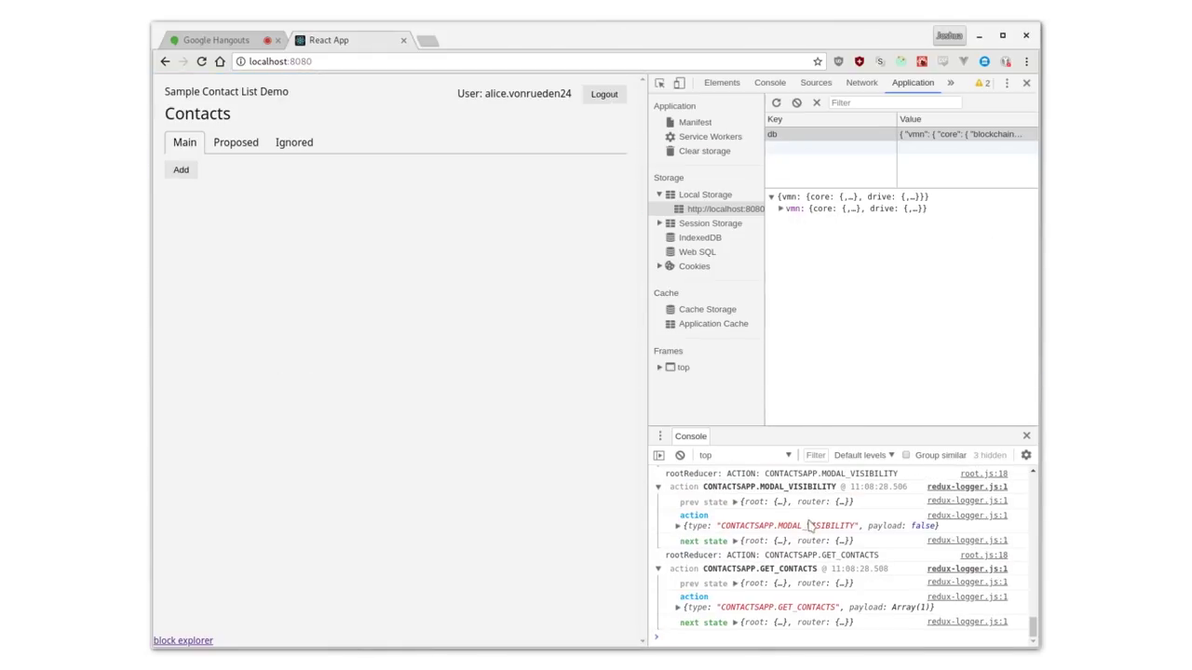
Review the console log of the contact proposal back to the search result selection
scroll(801, 544, up, 5)
scroll(819, 557, up, 4)
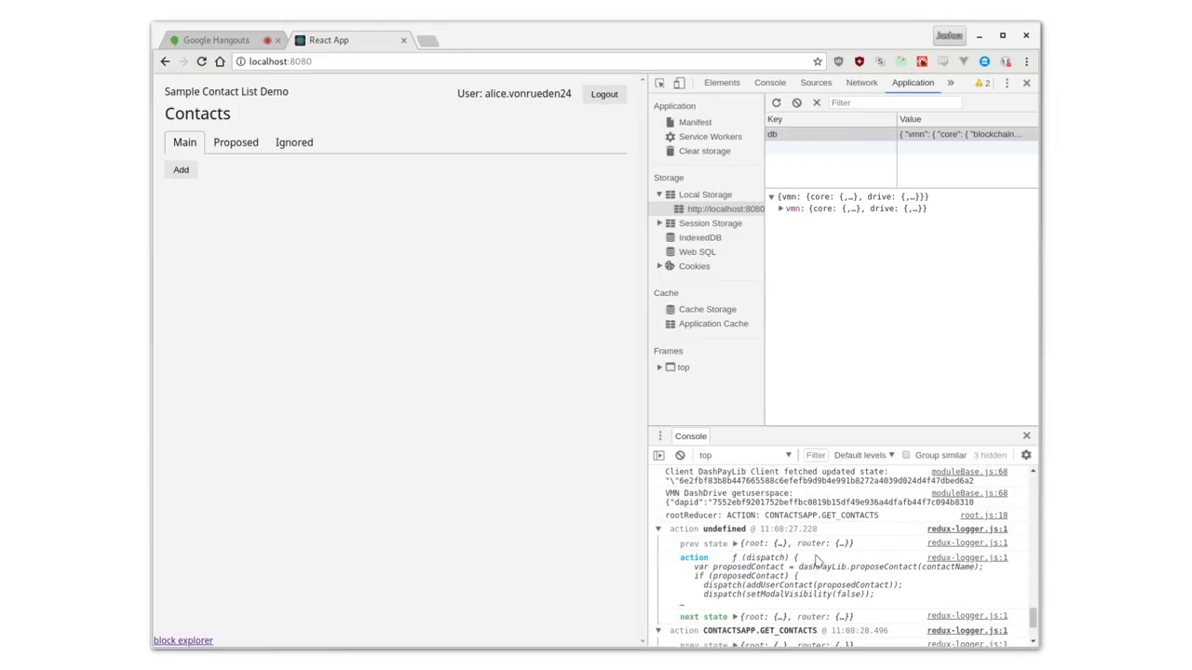
scroll(743, 579, up, 1)
scroll(742, 580, up, 2)
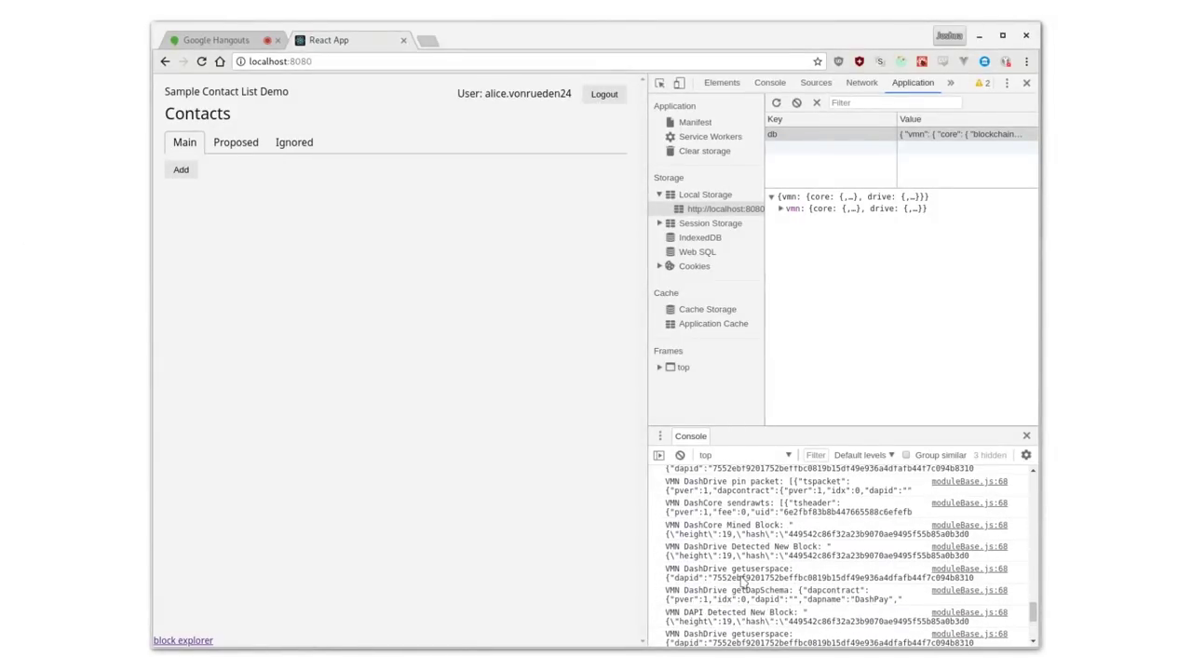
scroll(742, 581, up, 8)
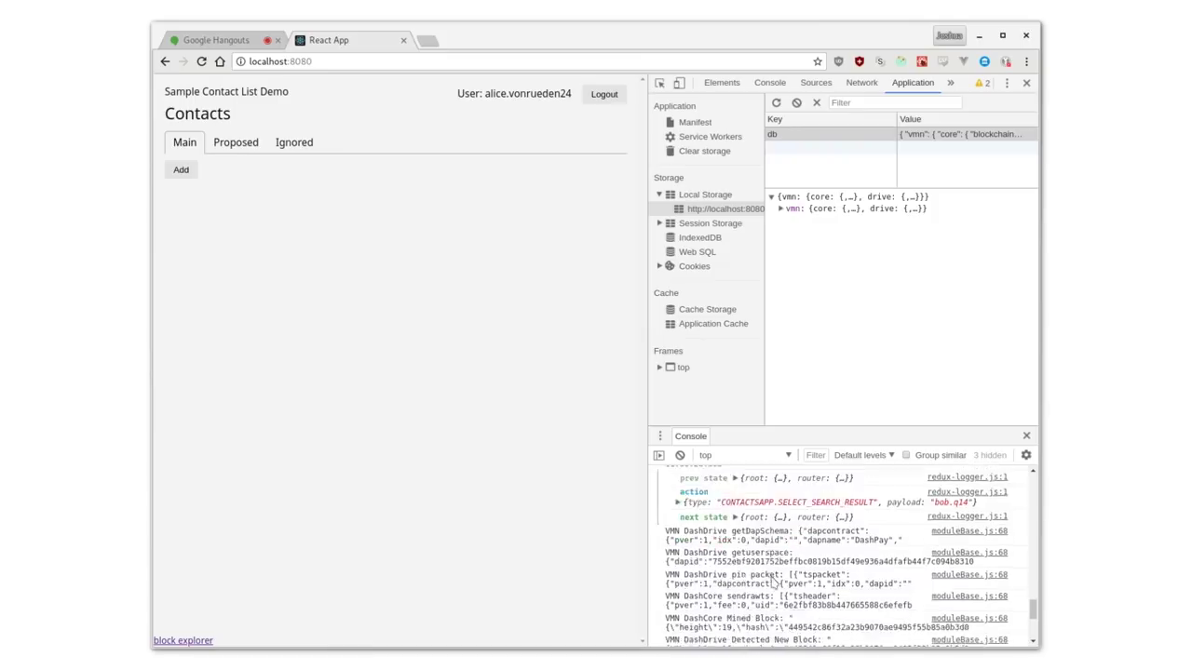
Expand the drive index to dapuserstates entry 0 and examine the contact in its object 1, then collapse that contact
click(781, 210)
click(788, 231)
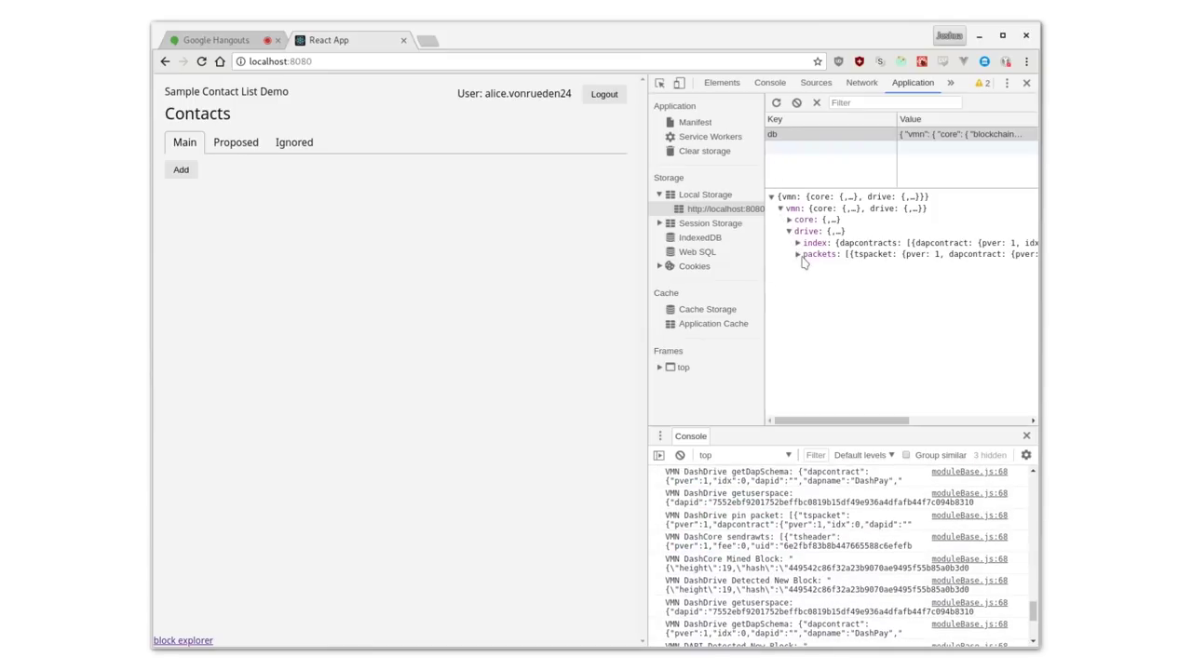
click(797, 243)
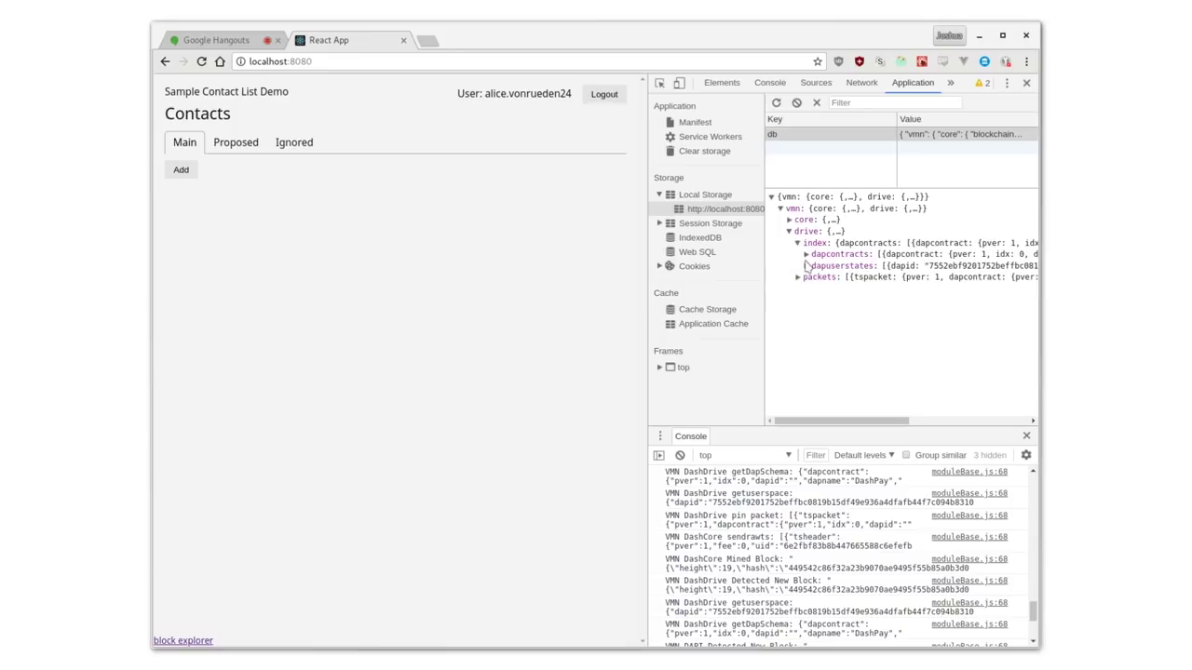
click(806, 267)
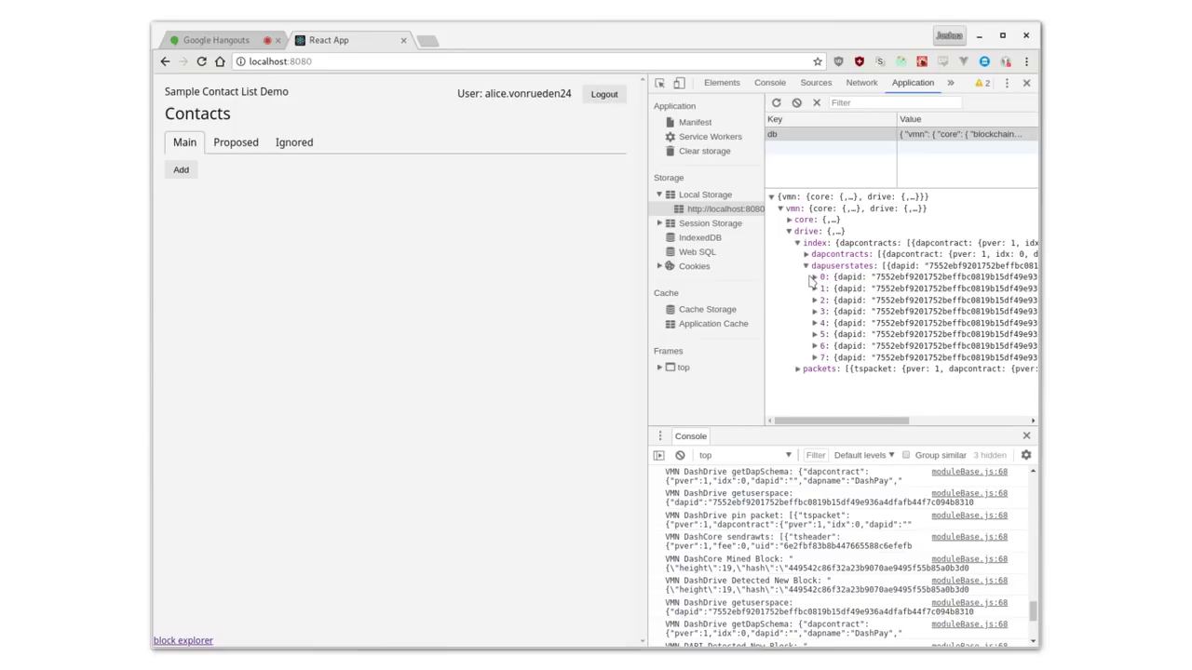
click(814, 277)
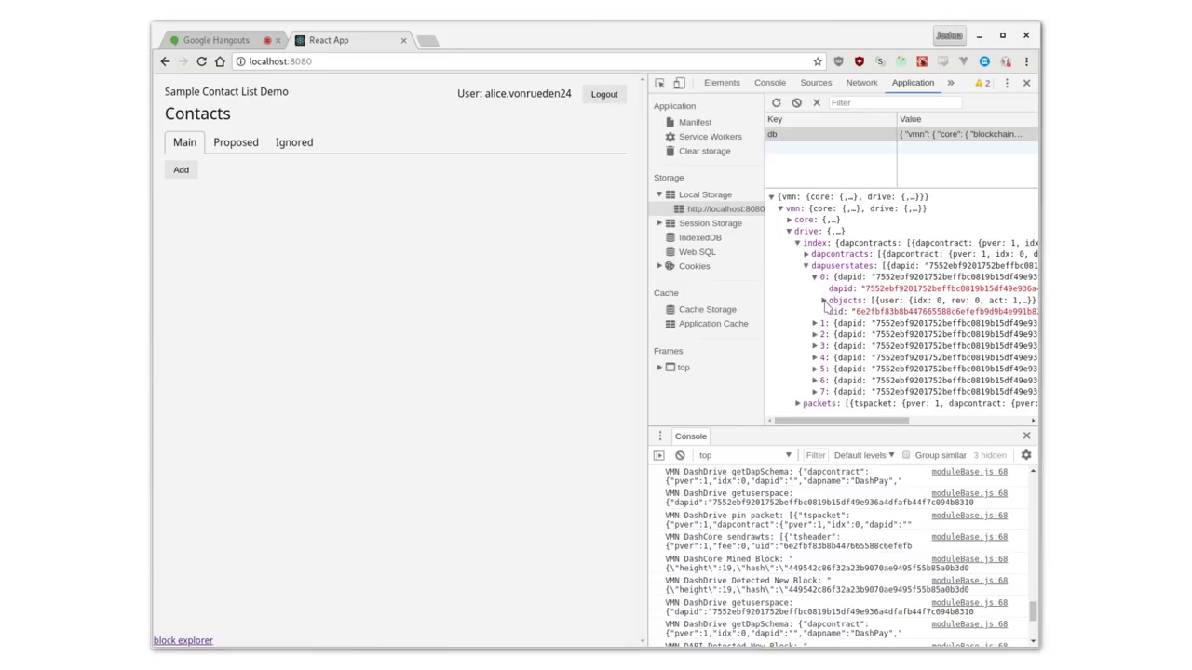
click(823, 301)
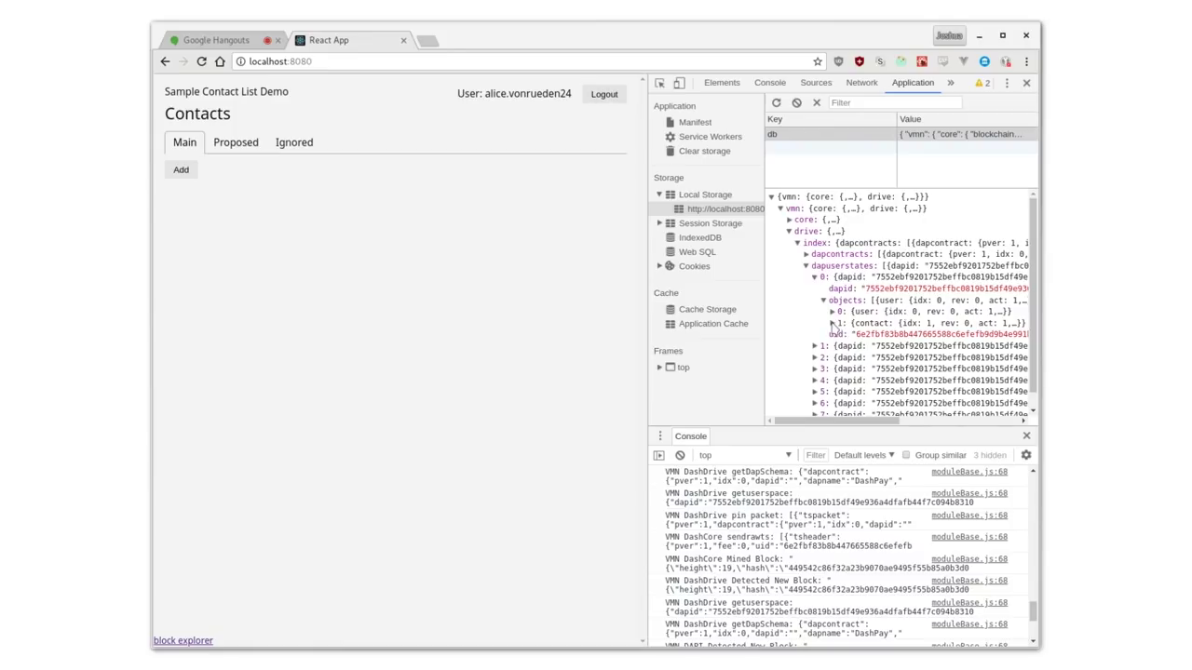
click(832, 323)
drag(841, 424, 854, 423)
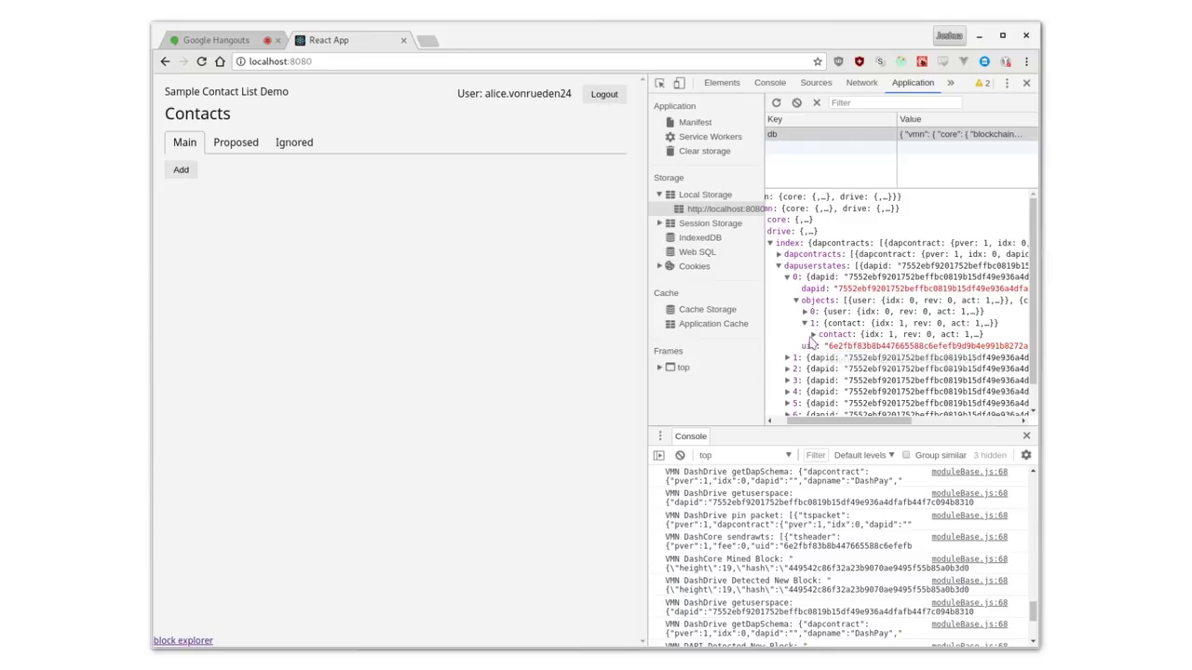
click(813, 335)
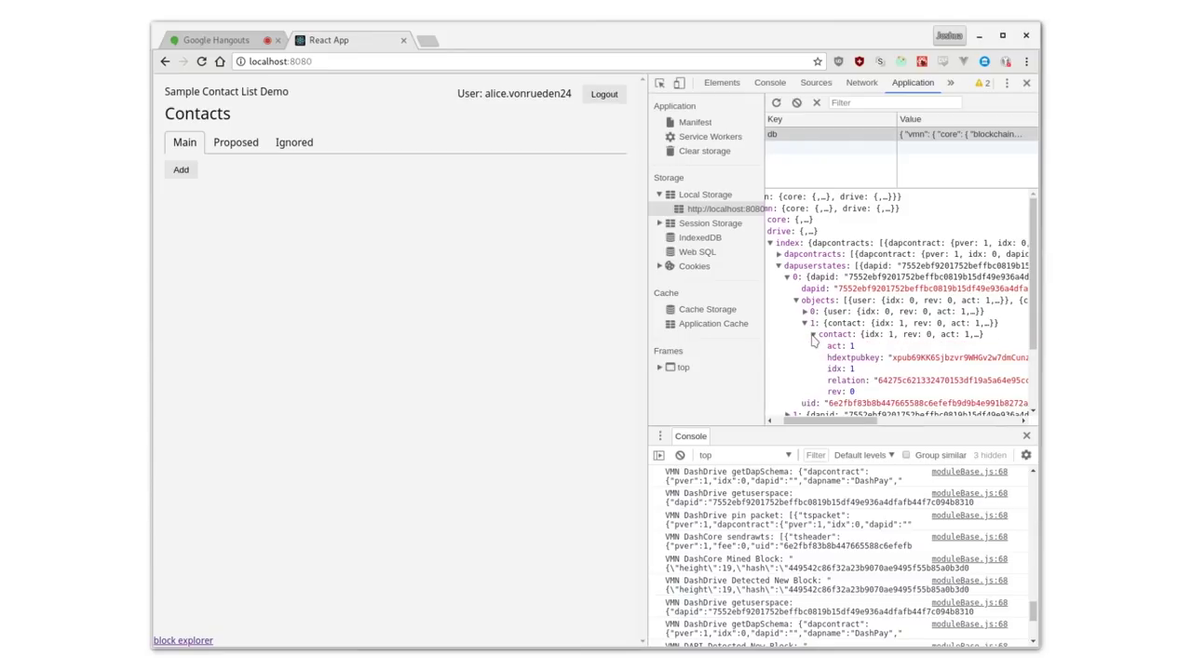
click(813, 336)
View the proposed contacts, then log out and set the first user matching "b" as the active user
click(236, 143)
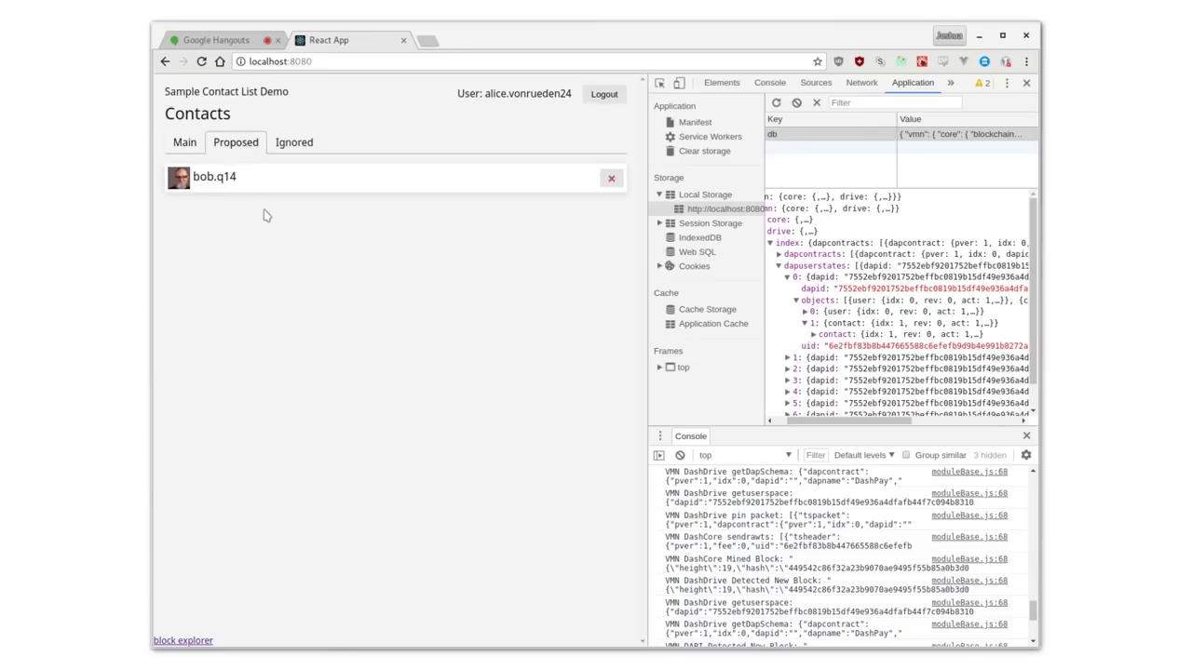
click(603, 95)
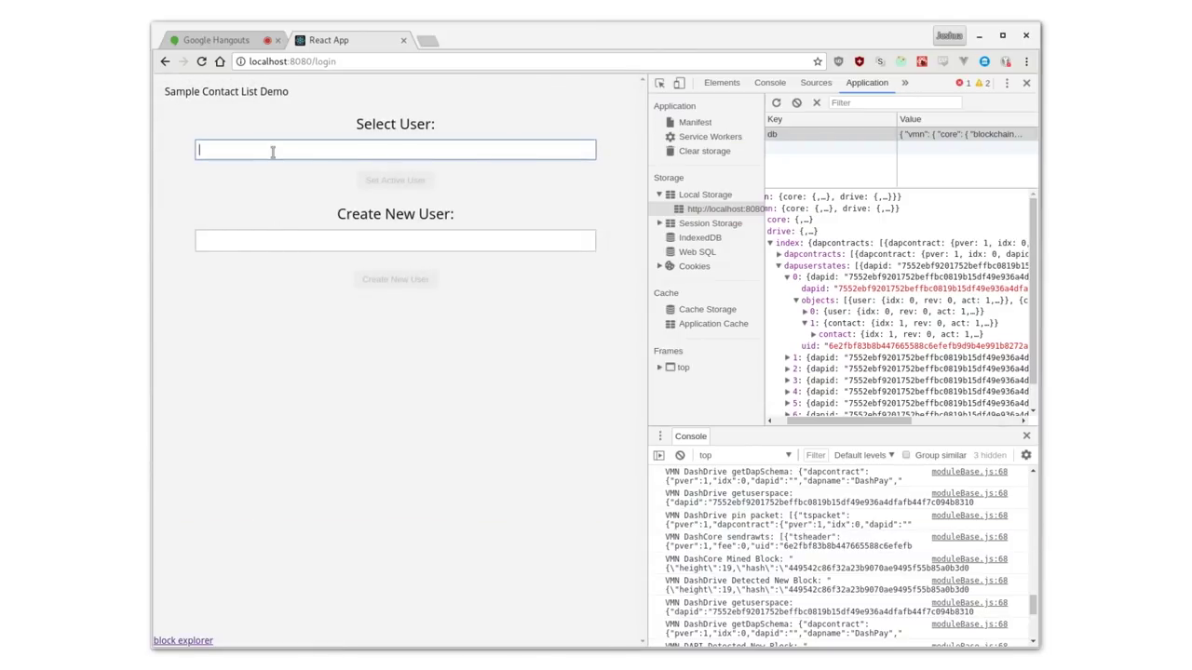
text(a)
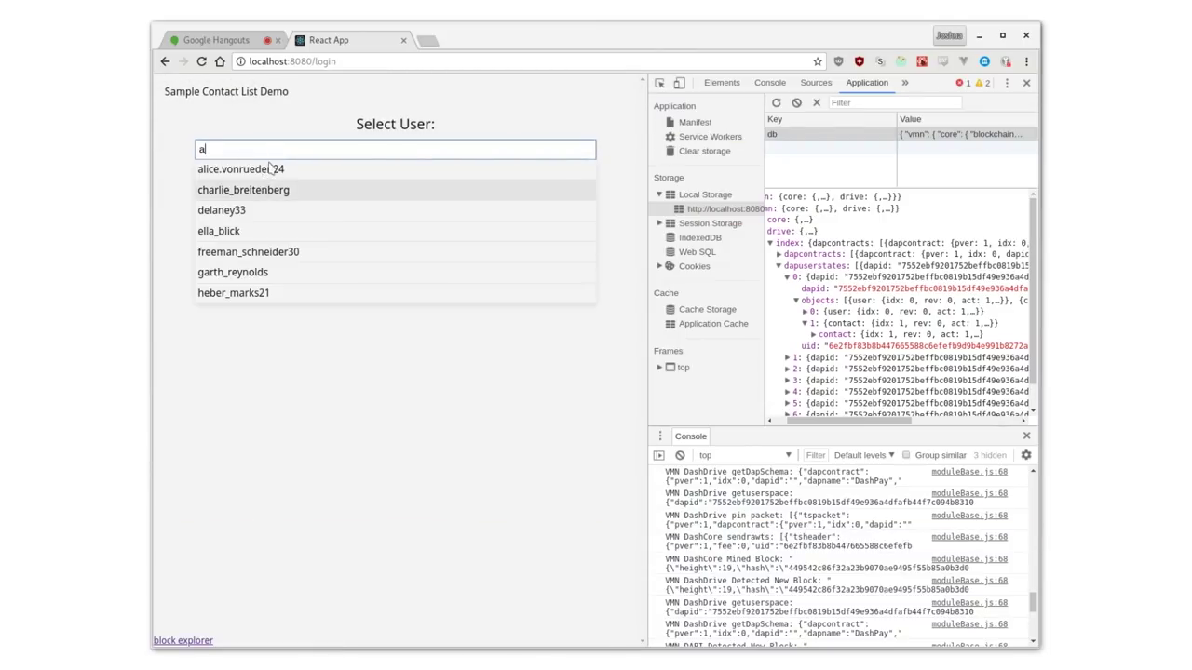
key(BackSpace)
text(b)
click(269, 169)
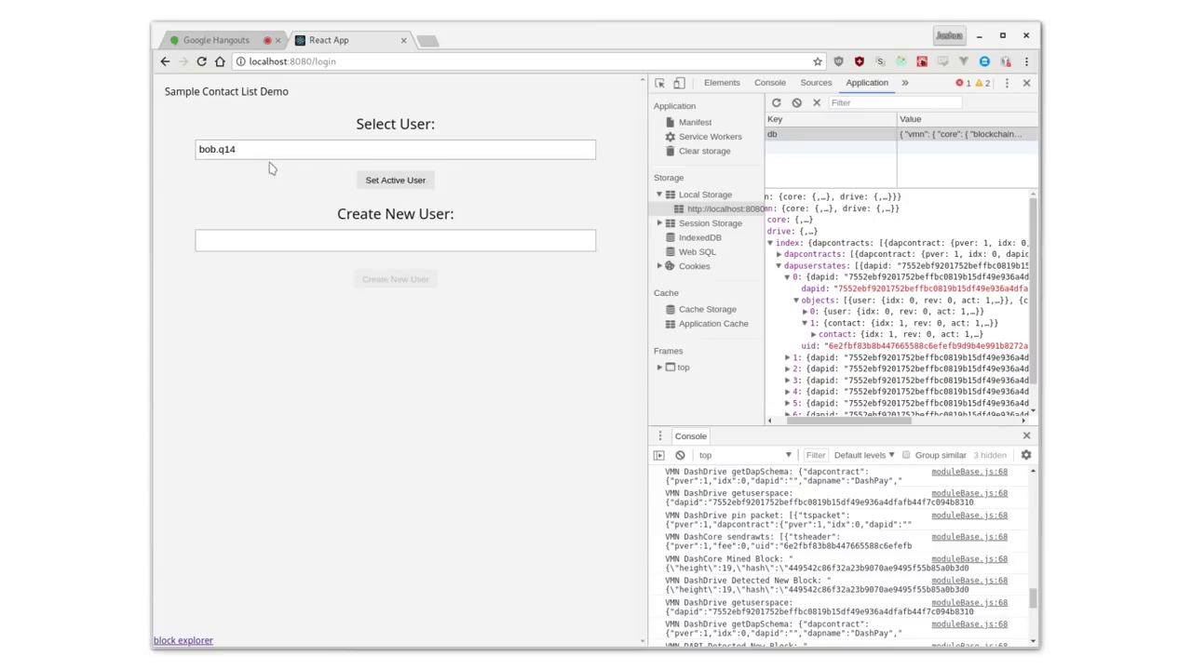
click(372, 182)
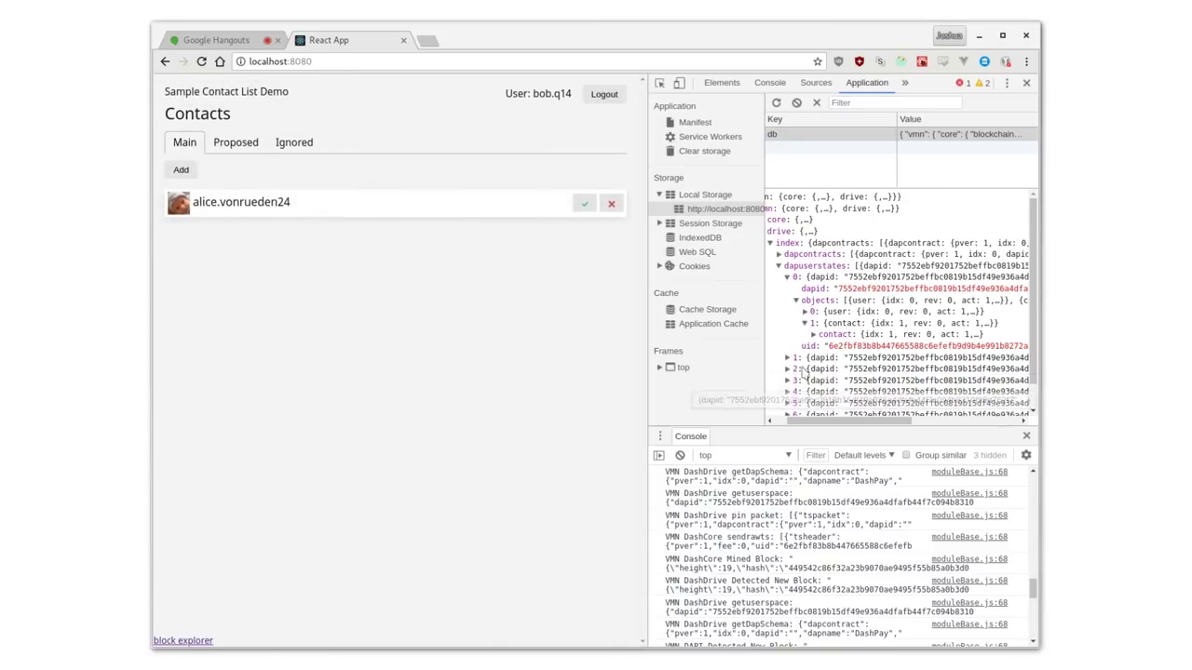
Expand dapuserstates entry 1 and examine its objects list
click(787, 358)
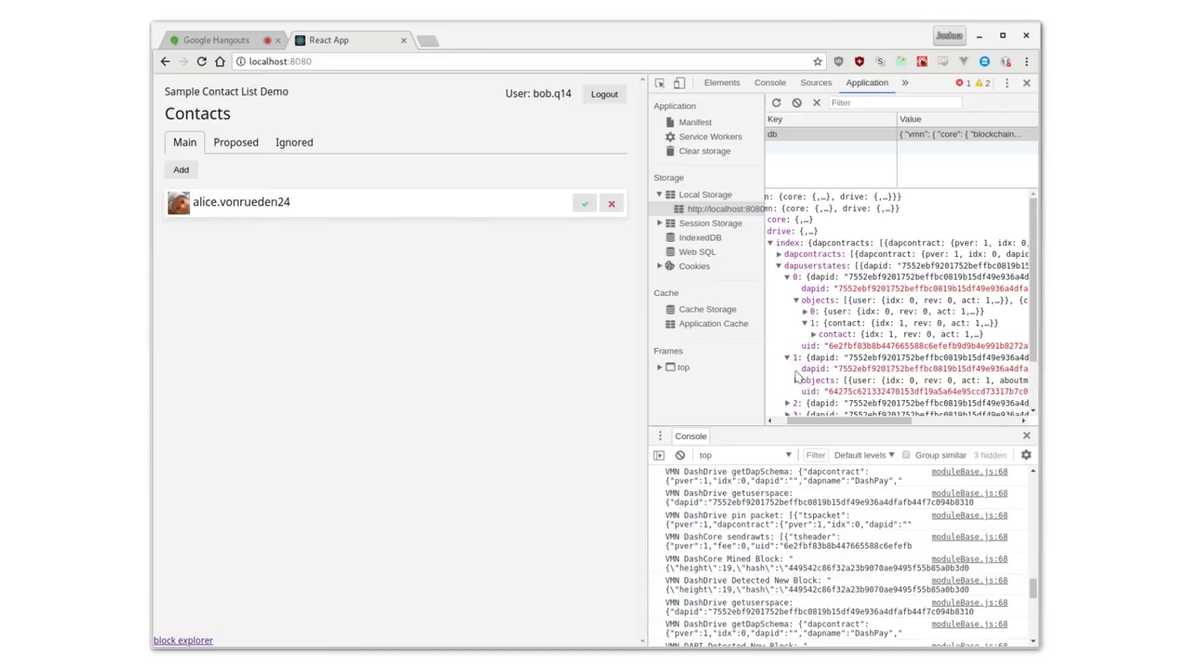
click(797, 381)
scroll(820, 368, down, 1)
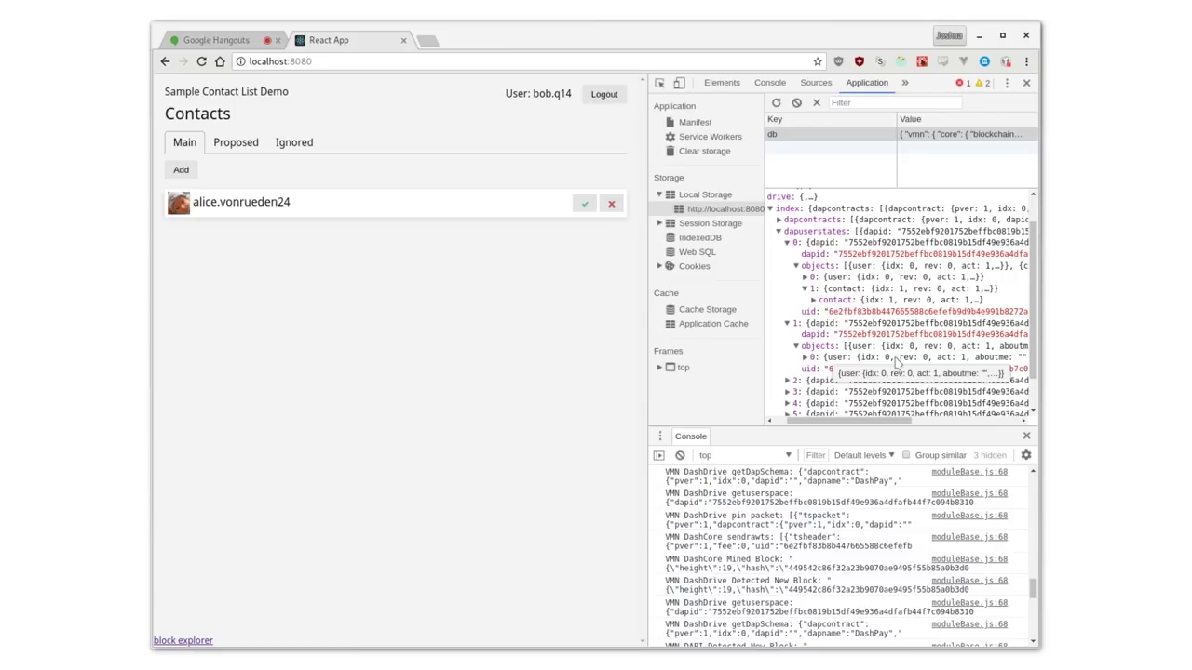
Accept the pending contact request, then expand the drive index to the objects list of dapuserstates entry 1
click(582, 203)
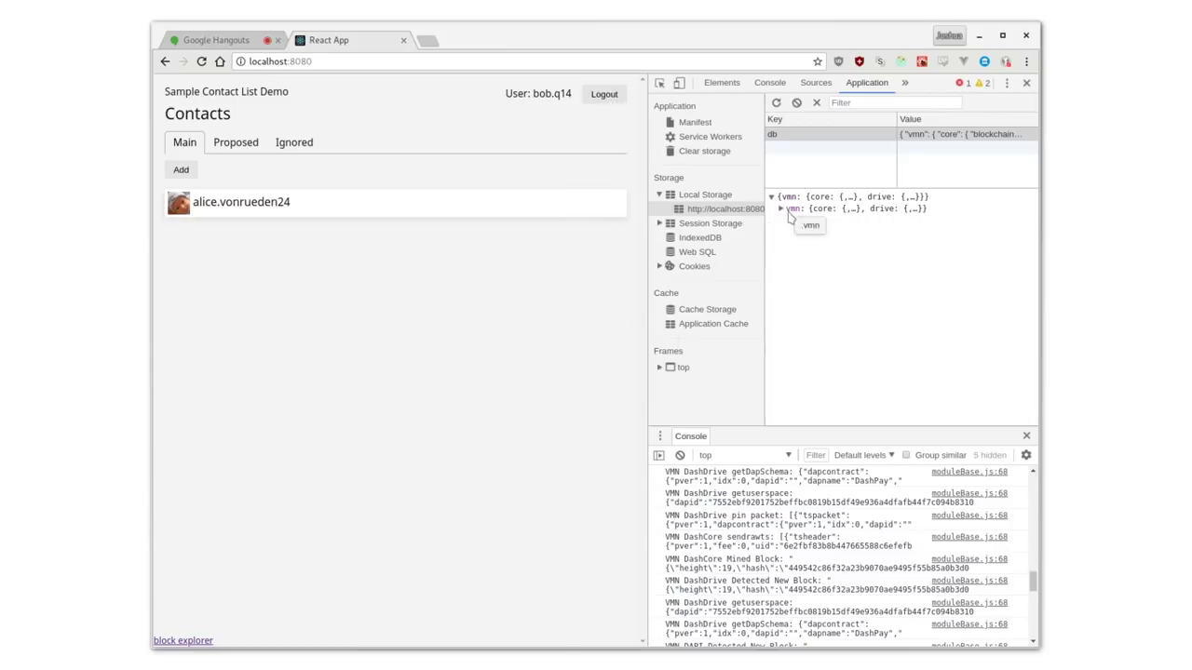
click(782, 210)
click(789, 232)
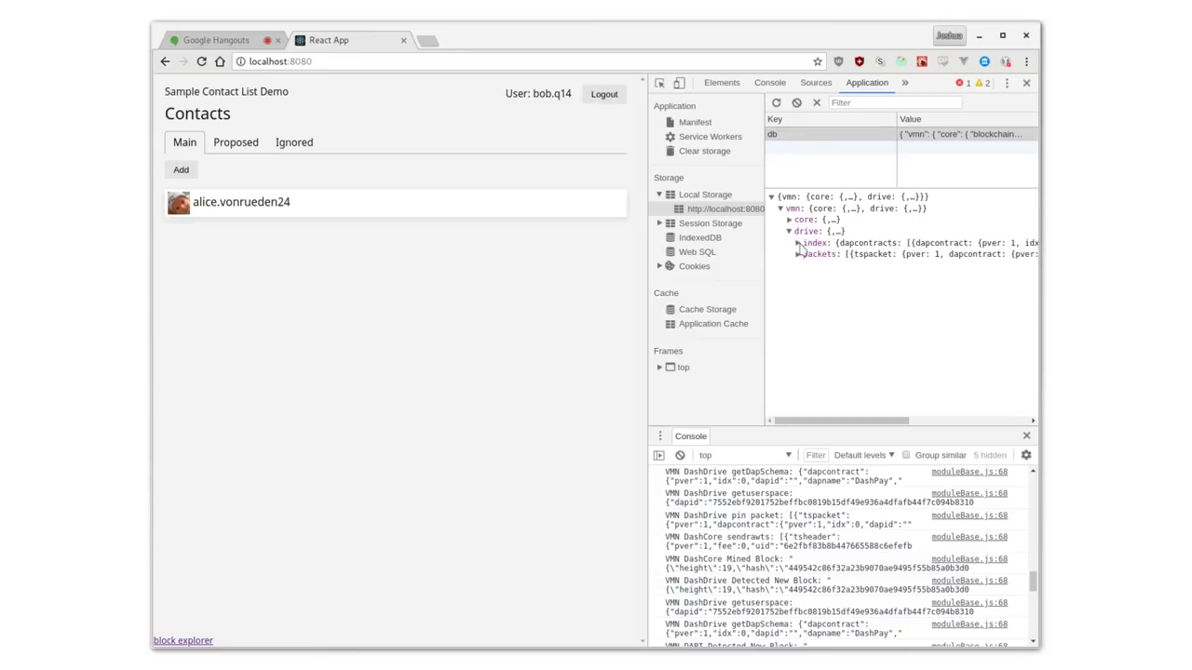
click(797, 243)
click(806, 267)
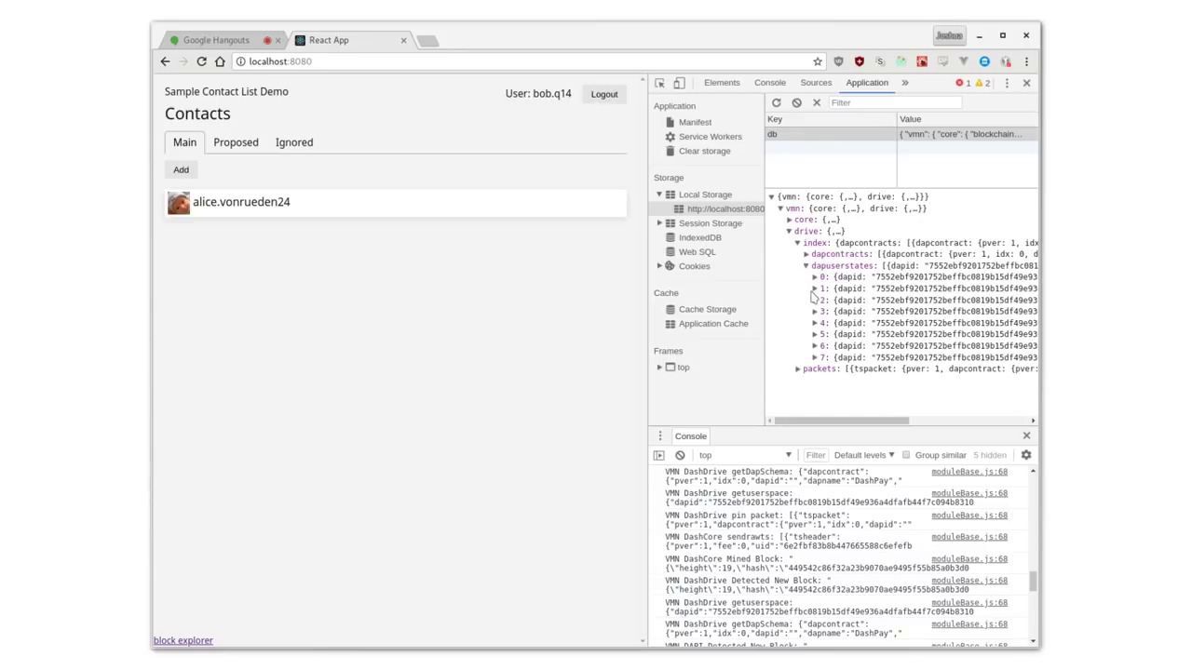
click(815, 289)
click(823, 312)
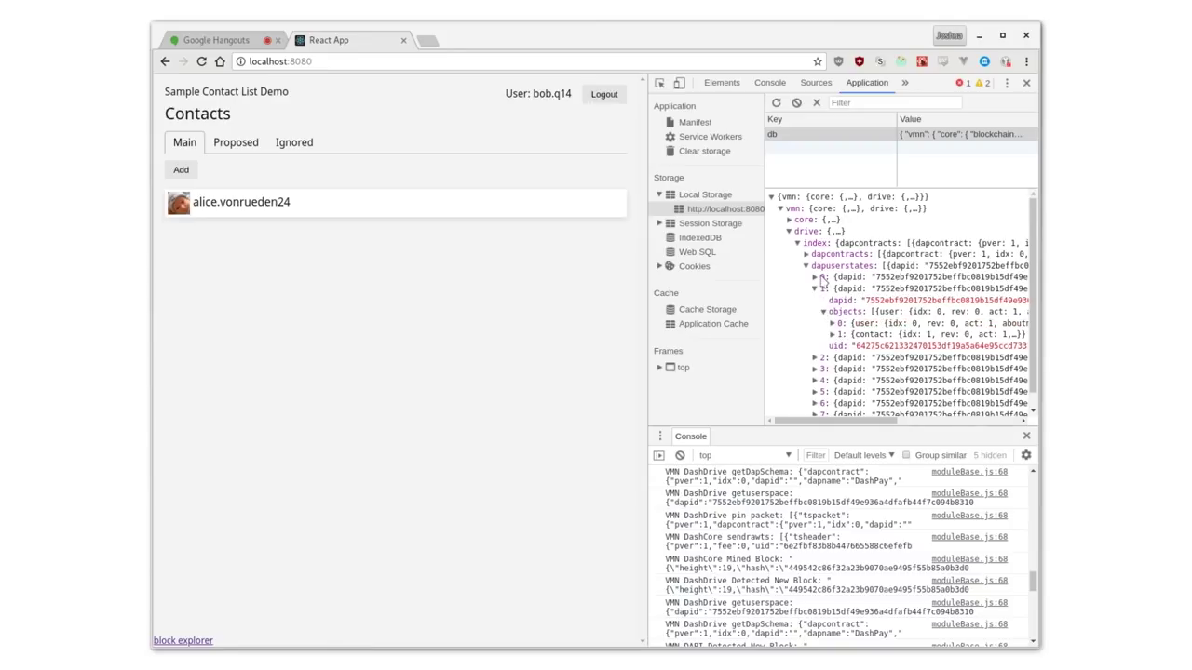
Expand dapuserstates entry 0 and examine the contact stored as object 1 in its objects list
click(814, 278)
click(823, 300)
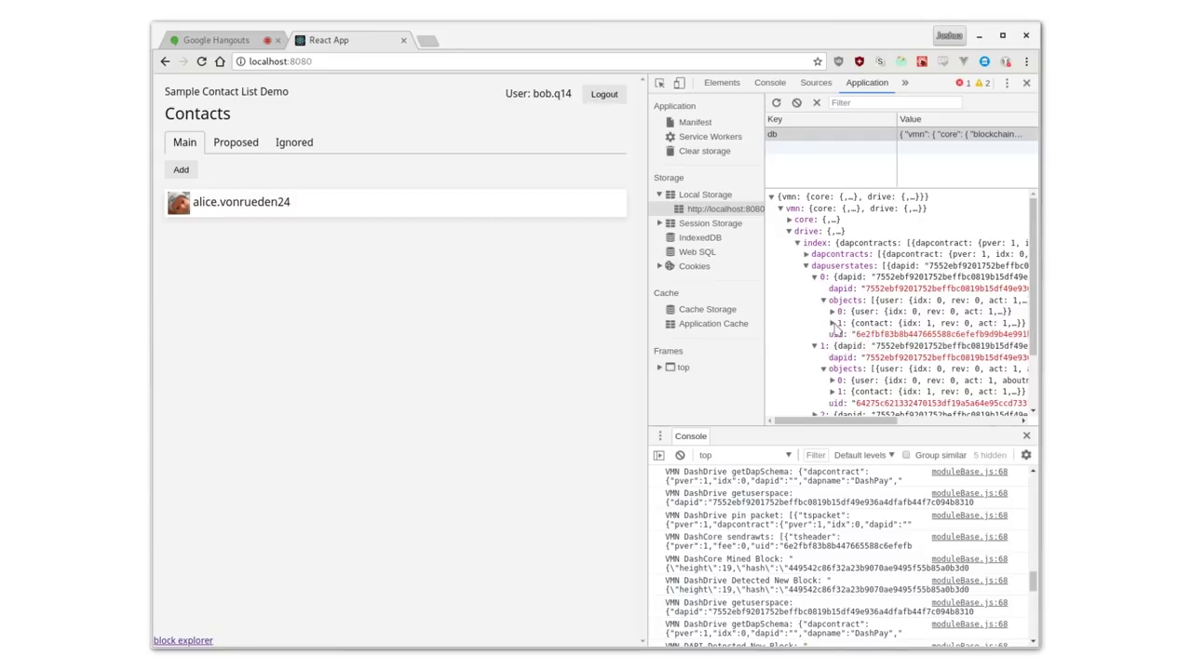
click(833, 323)
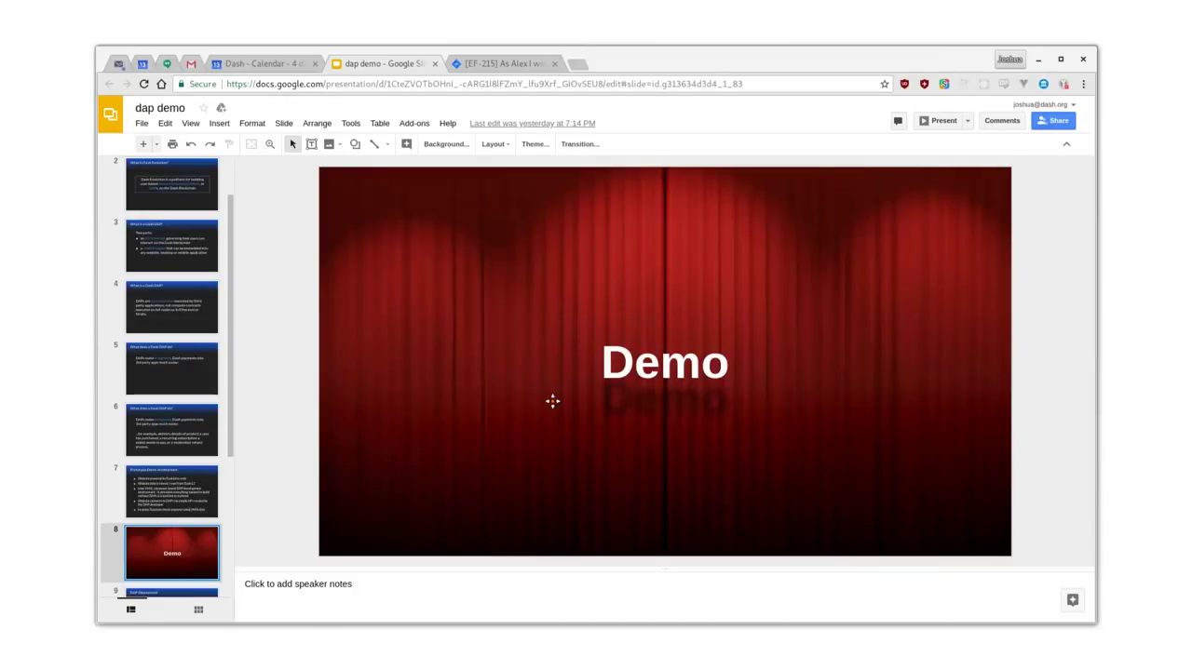
Reload the dap demo presentation in Google Slides at the Demo slide
key(ctrl+r)
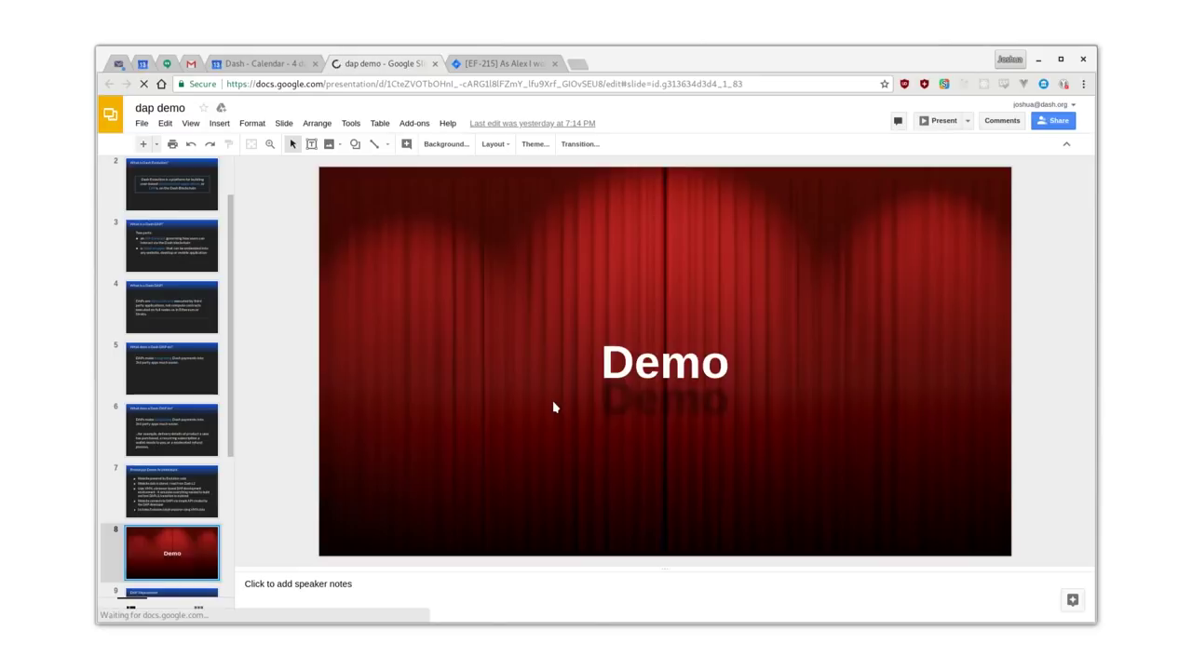